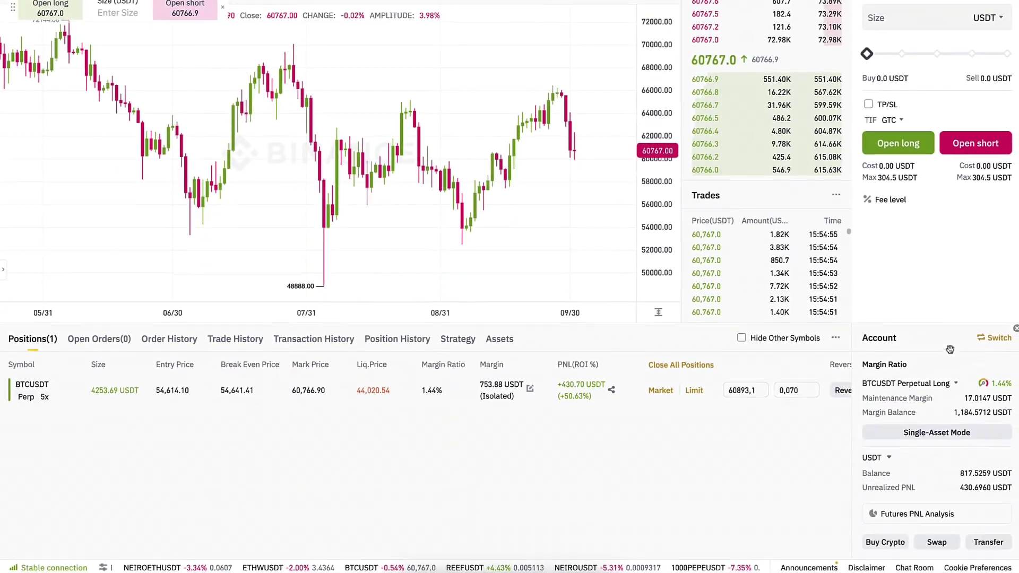
Review the open BTCUSD CM position and highlight its 0.1298 BTC profit figure
scroll(633, 270, down, 2)
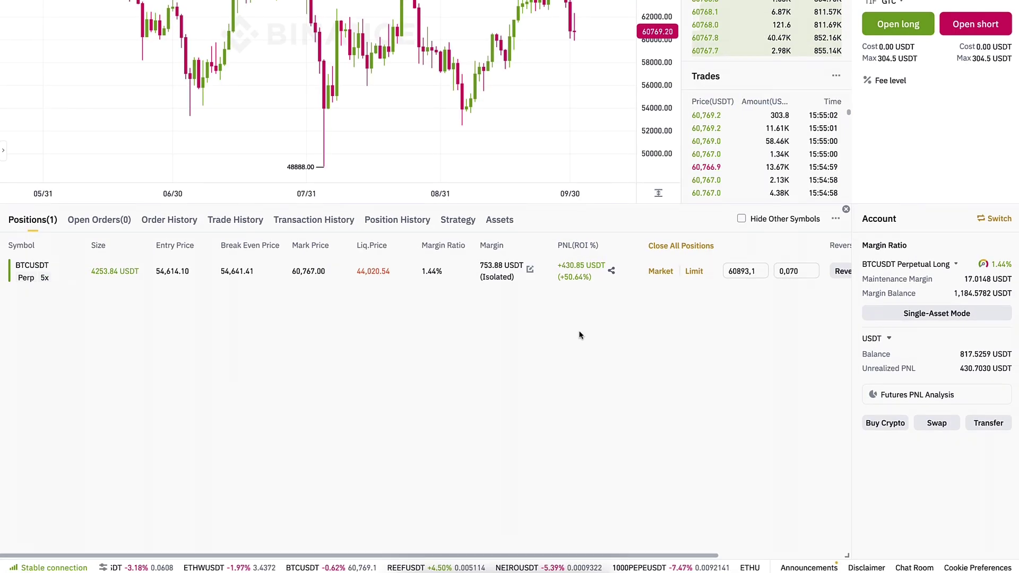
scroll(581, 337, up, 5)
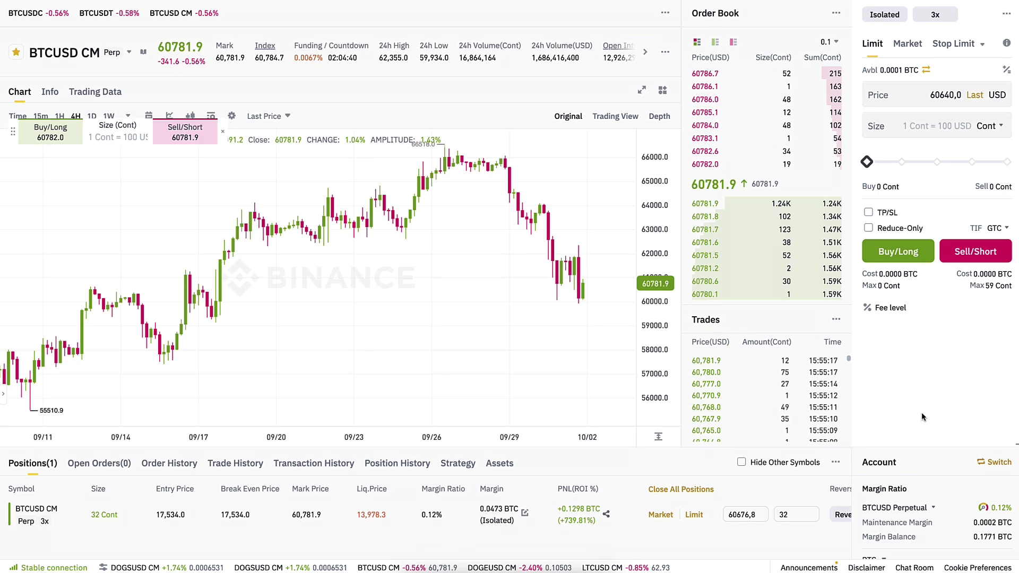
scroll(923, 417, down, 2)
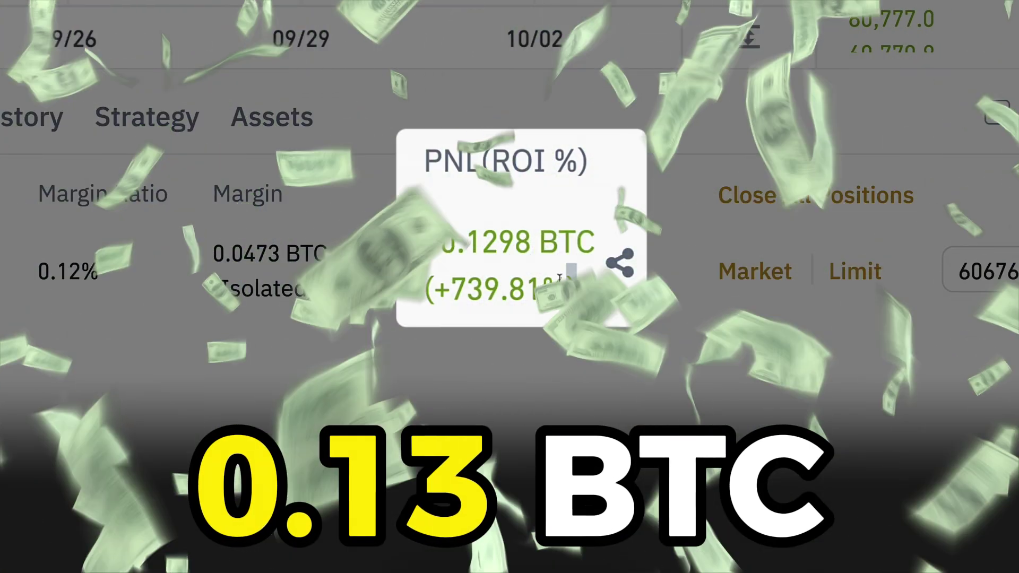
drag(547, 278, 496, 272)
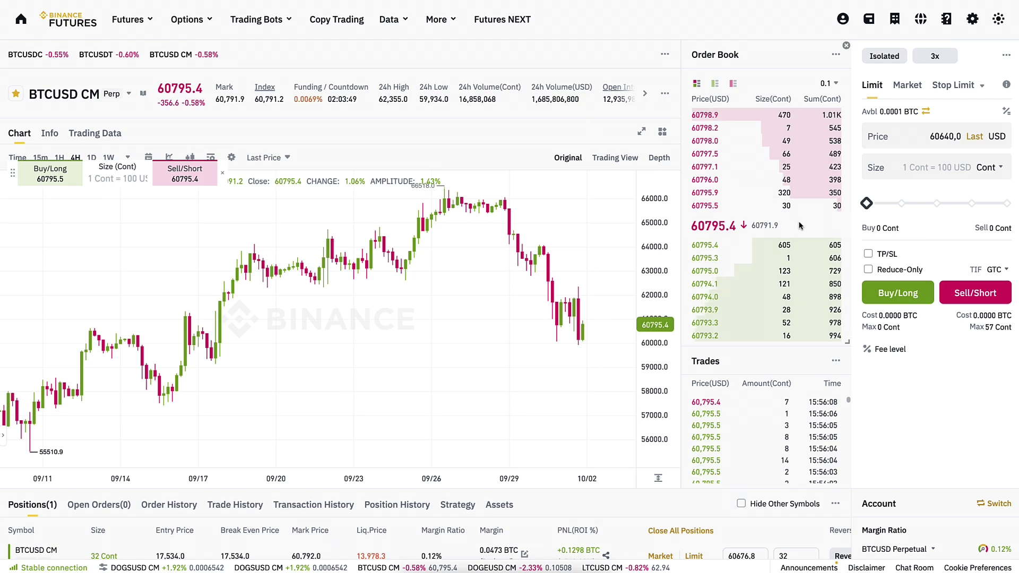
scroll(800, 226, down, 2)
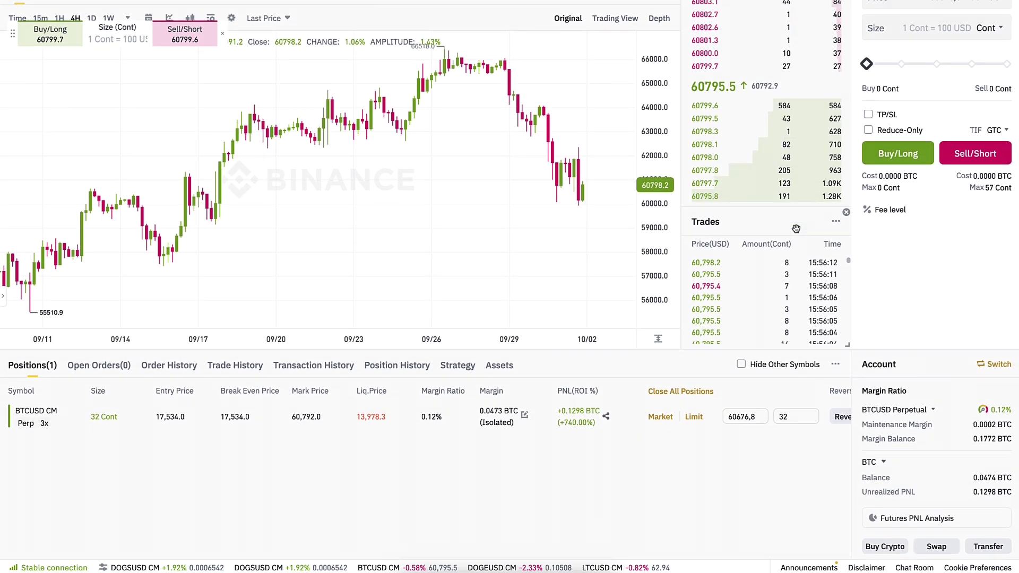
scroll(794, 235, up, 2)
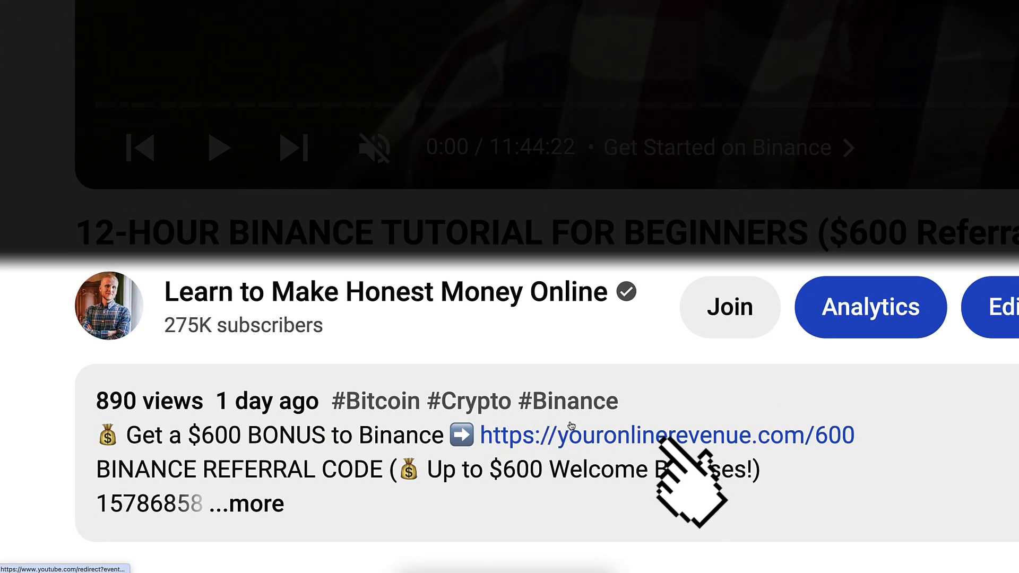
Open the referral sign-up offer page and highlight its 600 USDT fee credit headline
click(571, 430)
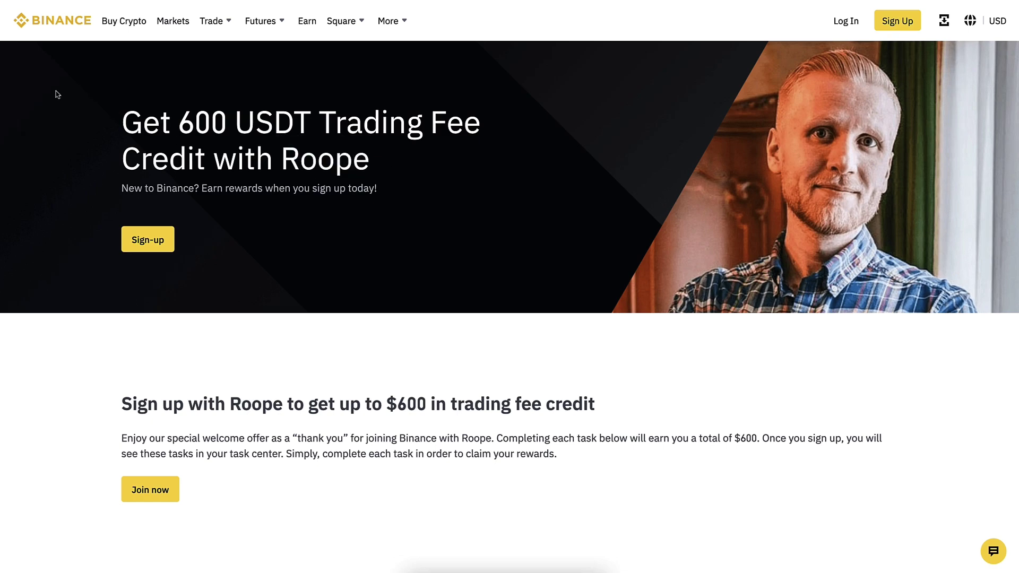
drag(79, 102, 274, 160)
click(276, 159)
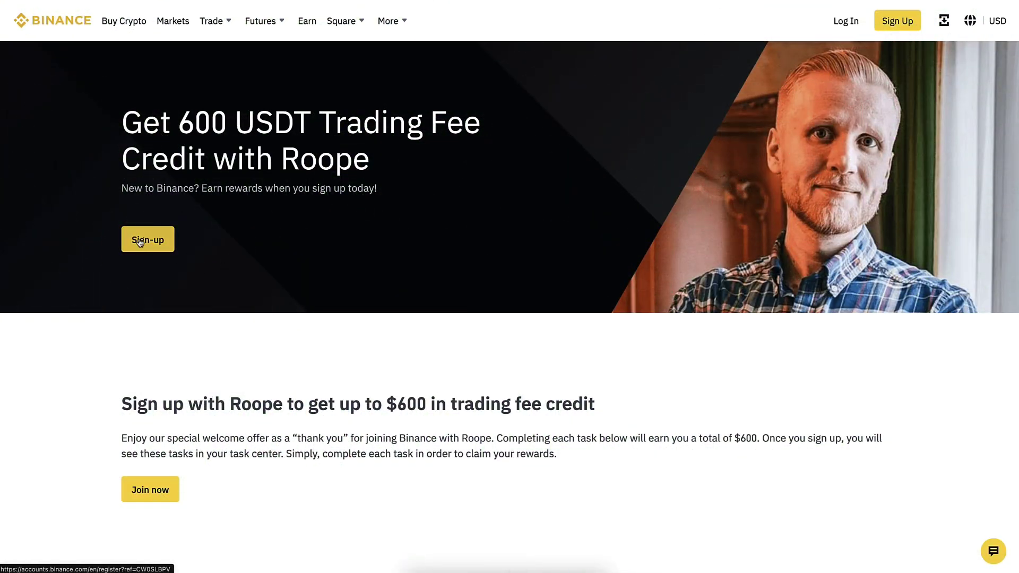
scroll(173, 391, down, 3)
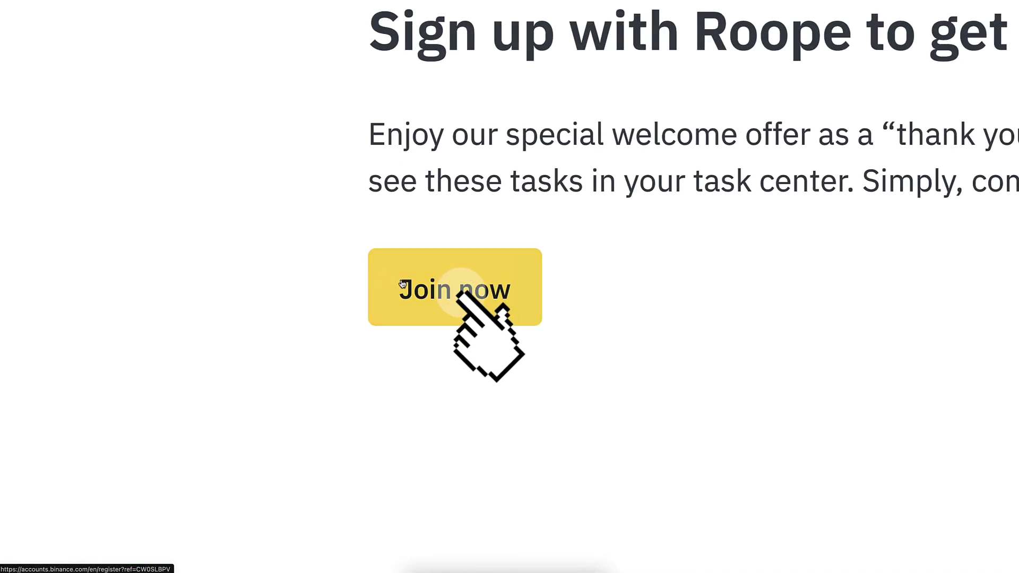
scroll(403, 284, up, 3)
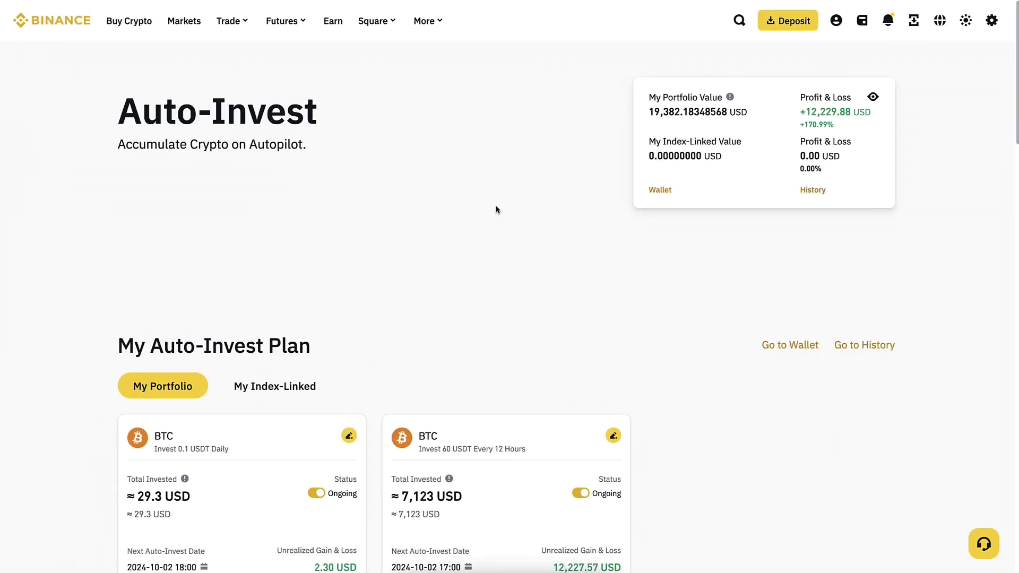
Go to the Binance Futures home page and choose Mock Trading from the account menu
mouse_move(275, 27)
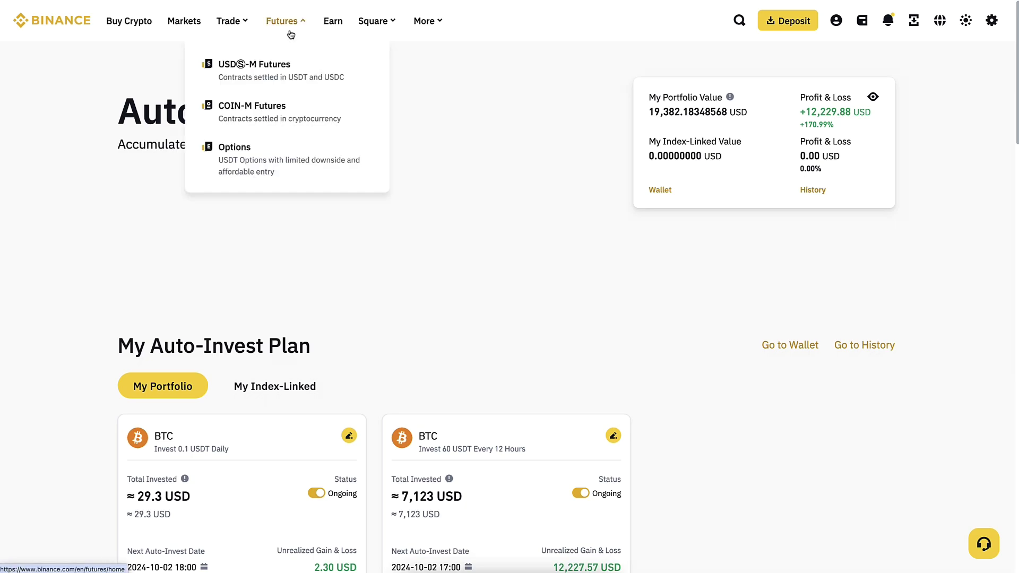
right_click(271, 15)
click(289, 18)
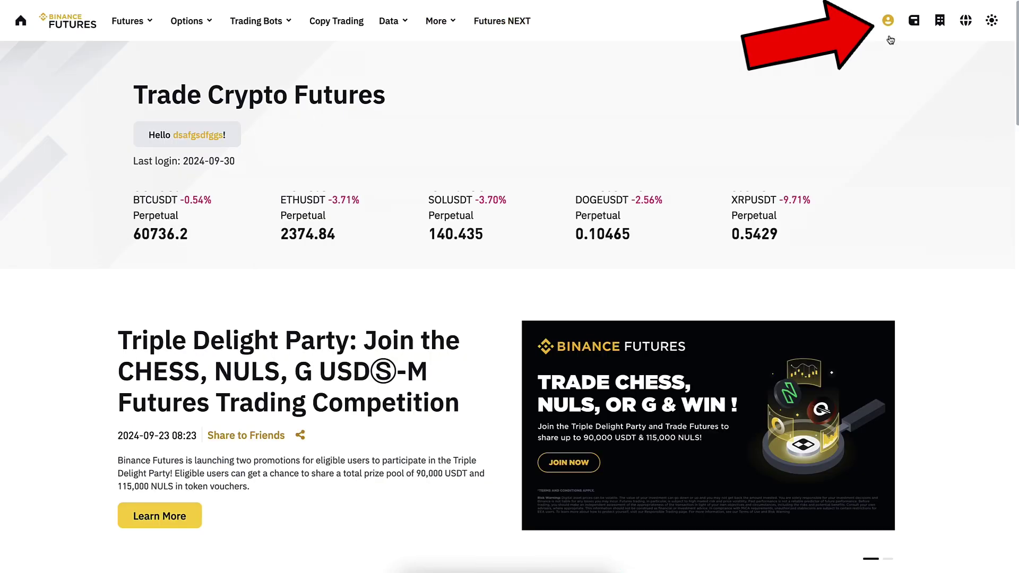
mouse_move(889, 24)
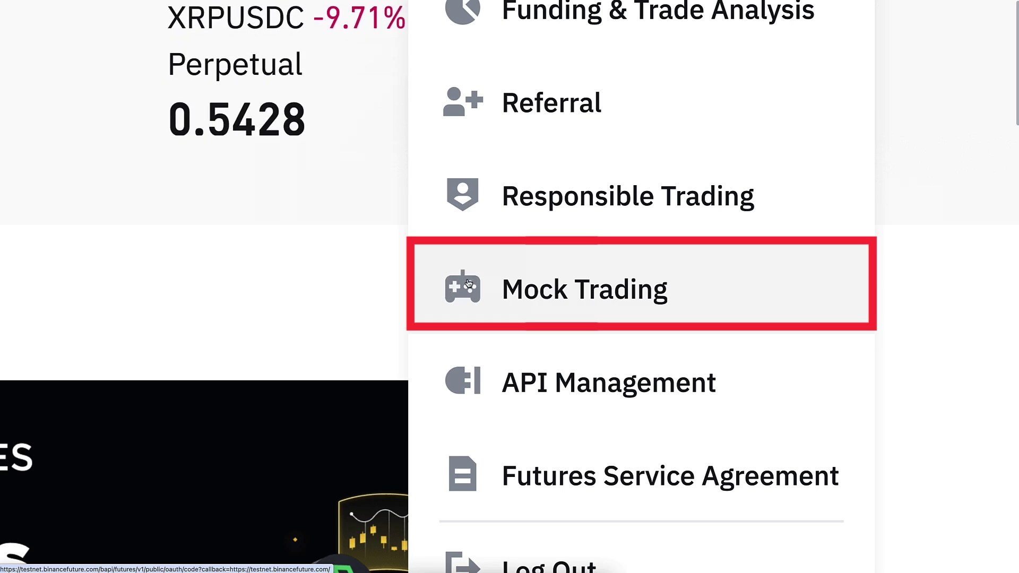
click(469, 287)
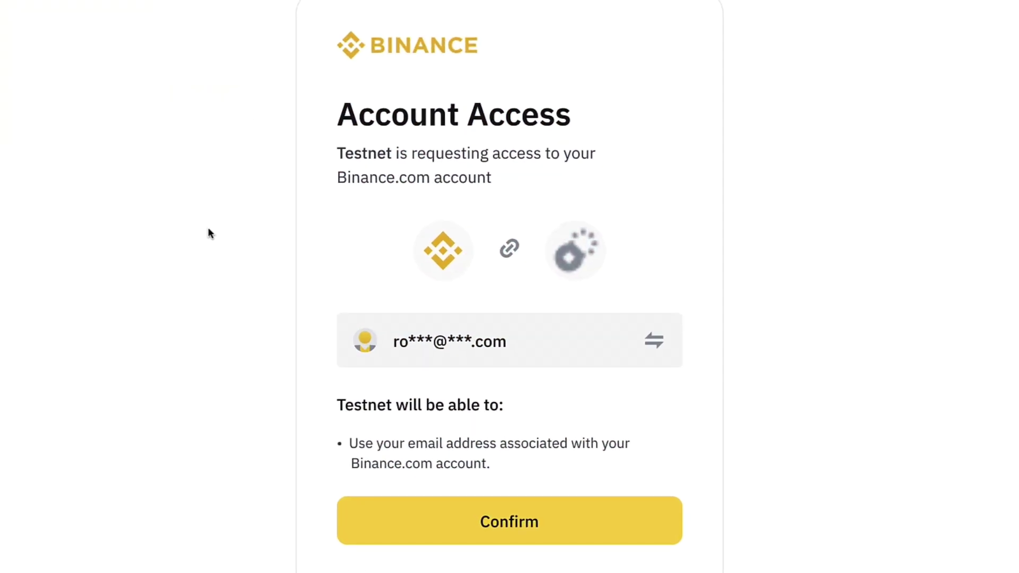
Confirm Testnet access to the Binance account on the Account Access page
click(520, 524)
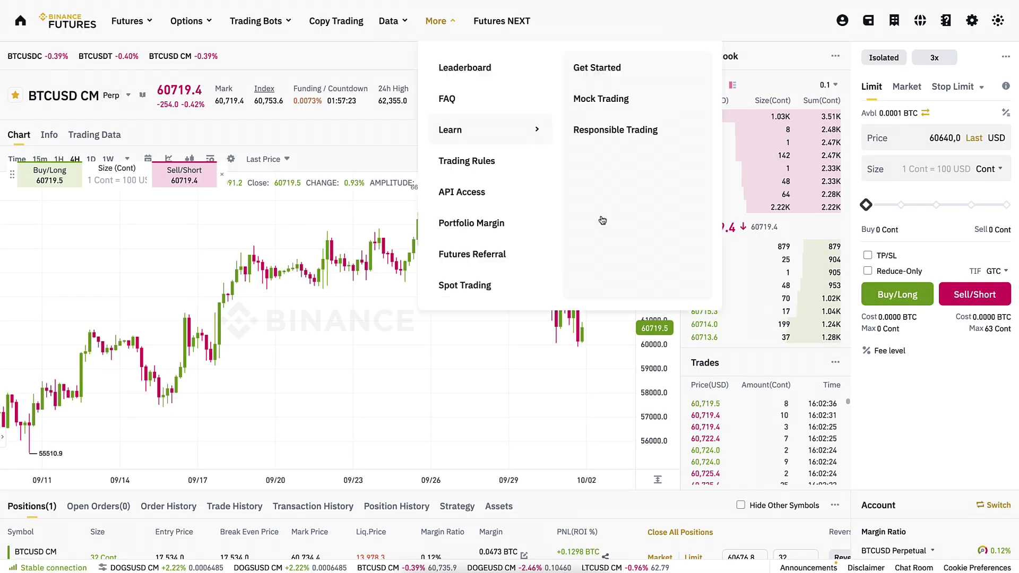
Scroll down the Binance Futures testnet trading page
scroll(621, 345, down, 2)
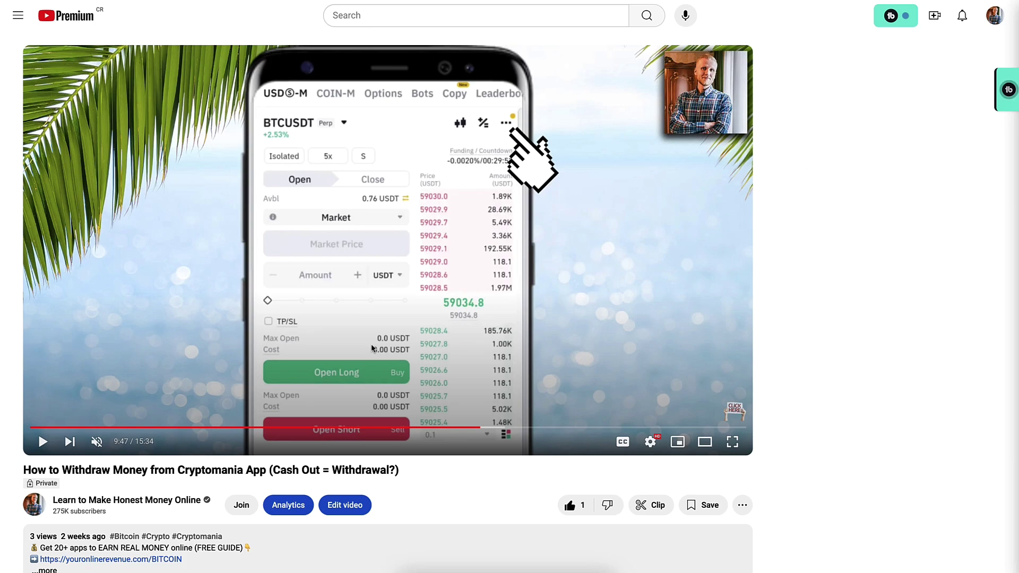
Play the tutorial, pausing at 9:55, on the available balance and at 10:17, then resume
click(367, 196)
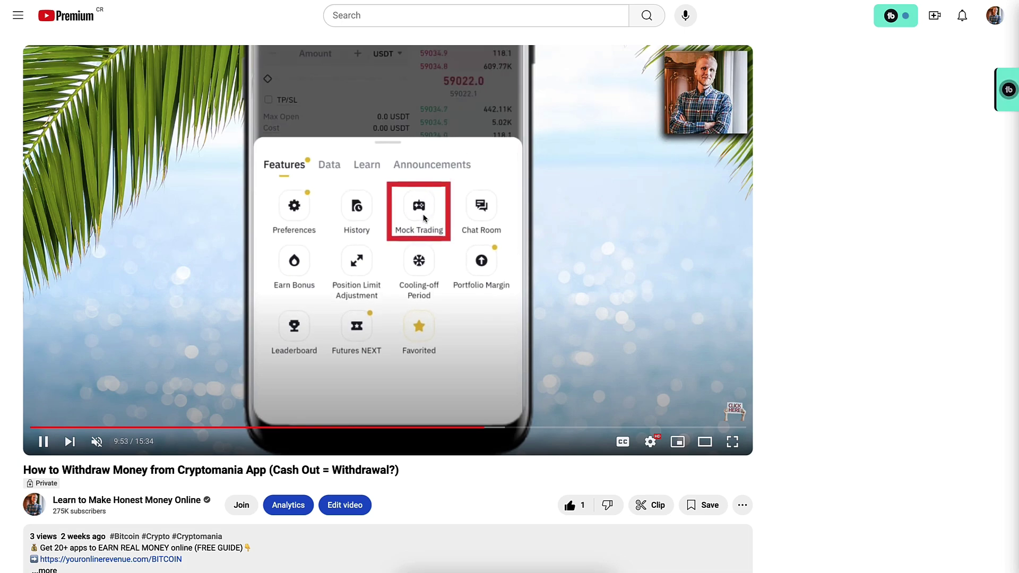
key(space)
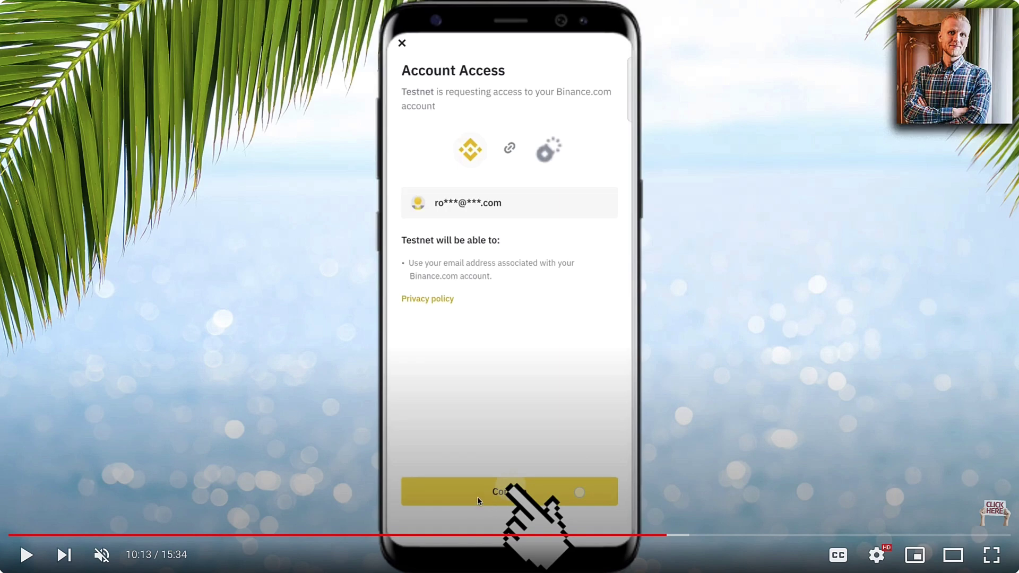
click(479, 476)
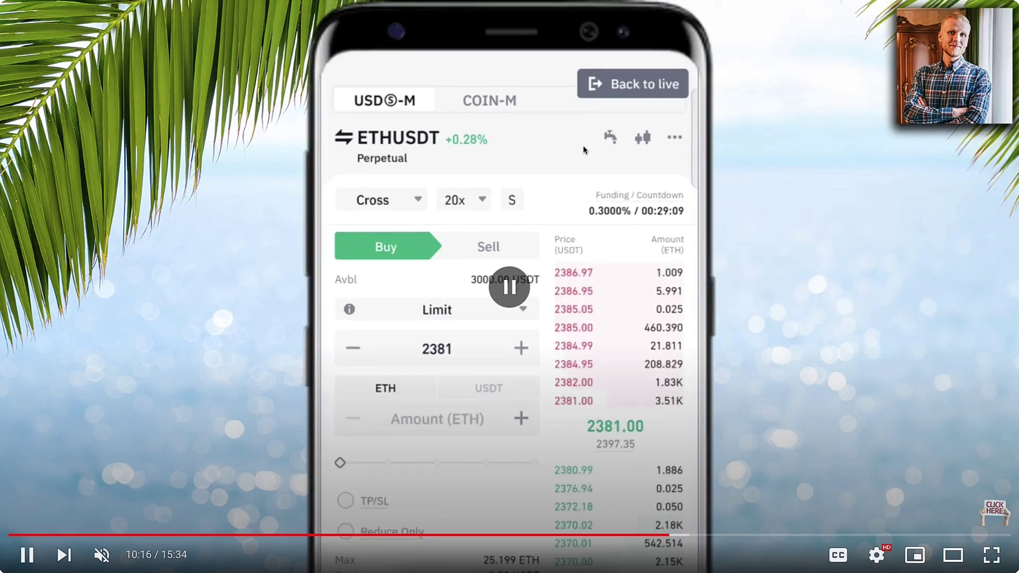
click(584, 150)
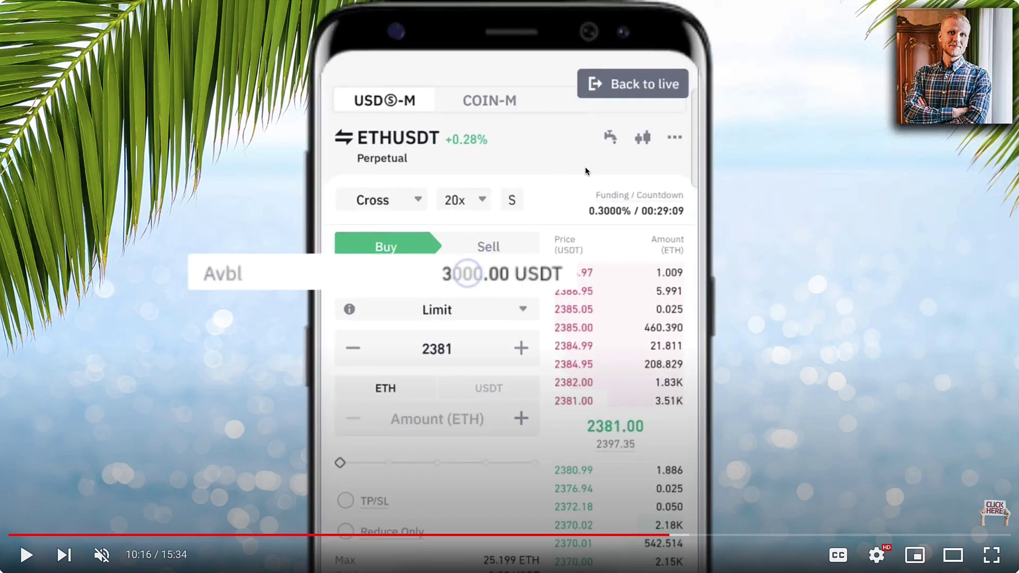
click(558, 330)
click(327, 262)
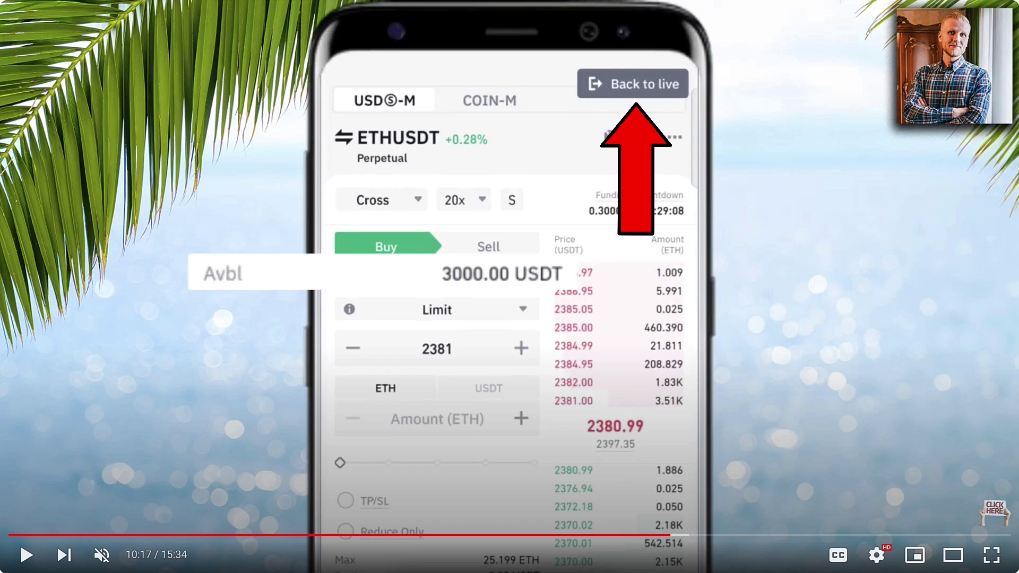
click(684, 497)
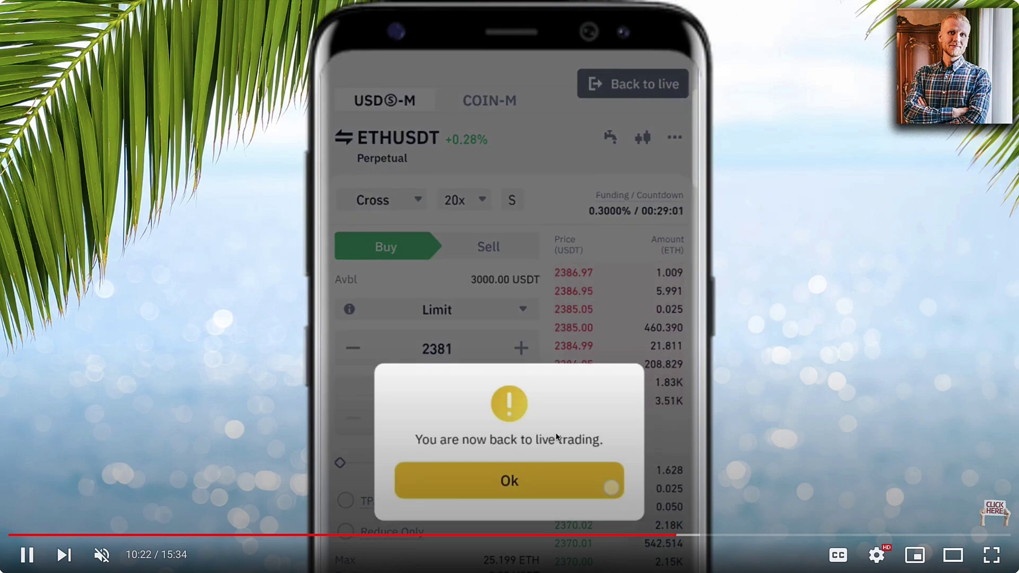
scroll(558, 437, down, 1)
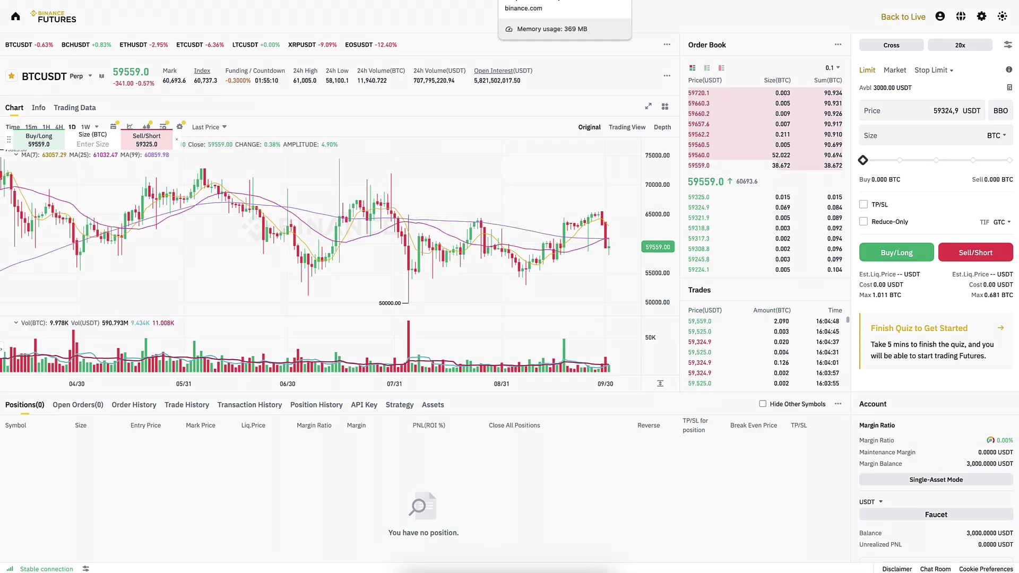
Zoom the page to 125% and select BTCUSDT from the symbol list
key(ctrl+plus)
key(ctrl+plus)
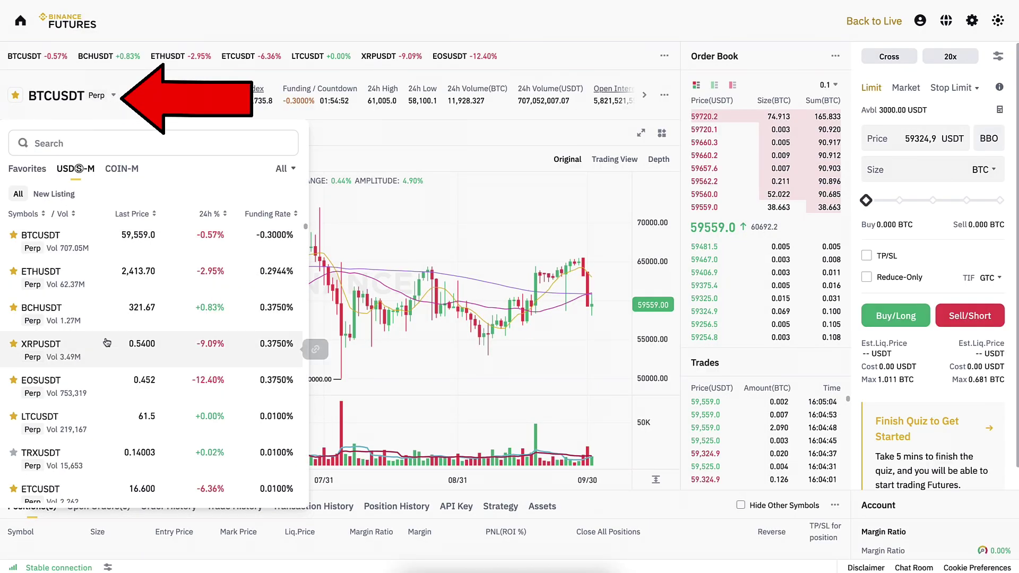
click(70, 248)
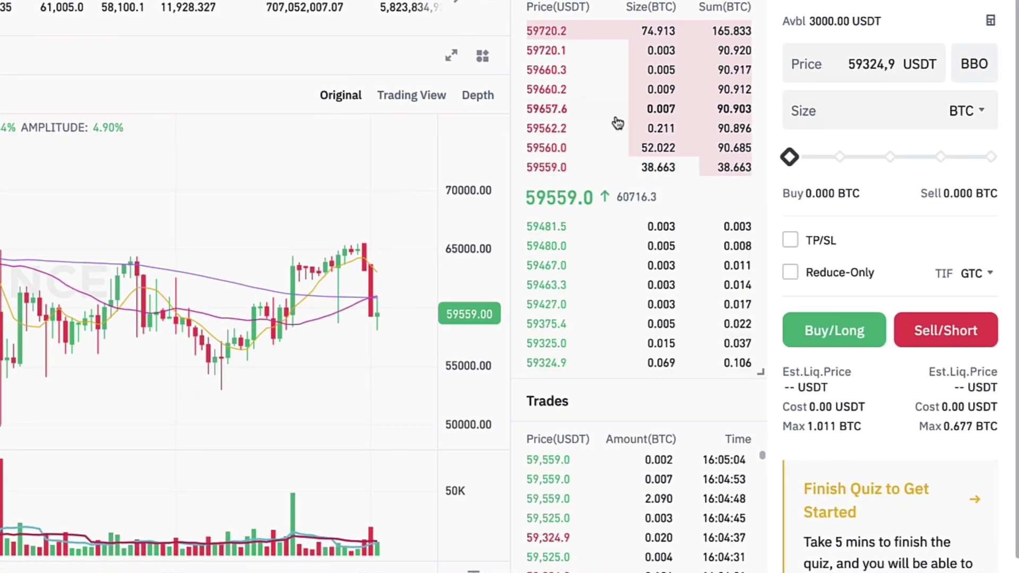
scroll(610, 270, down, 7)
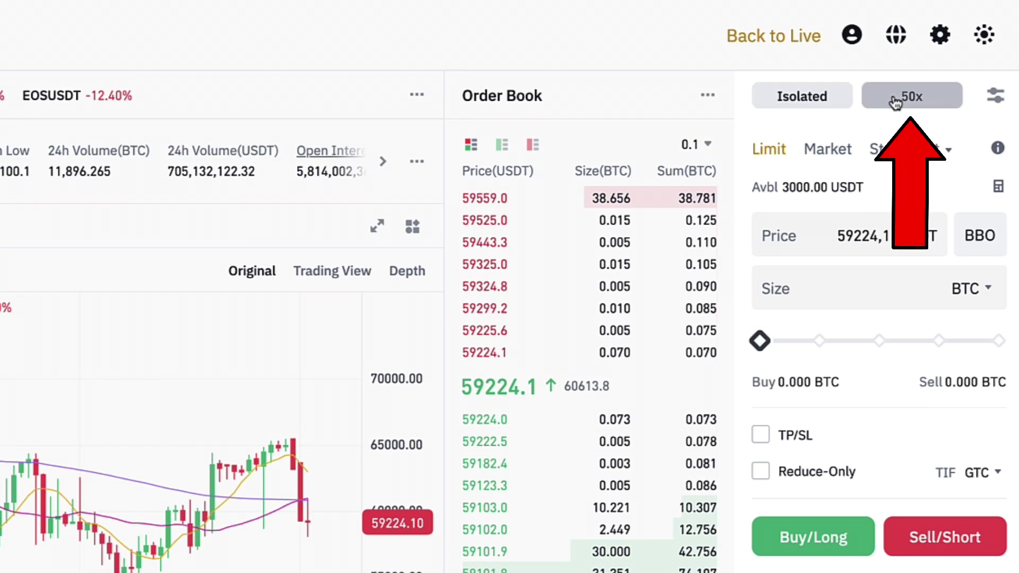
click(904, 96)
drag(473, 218, 867, 205)
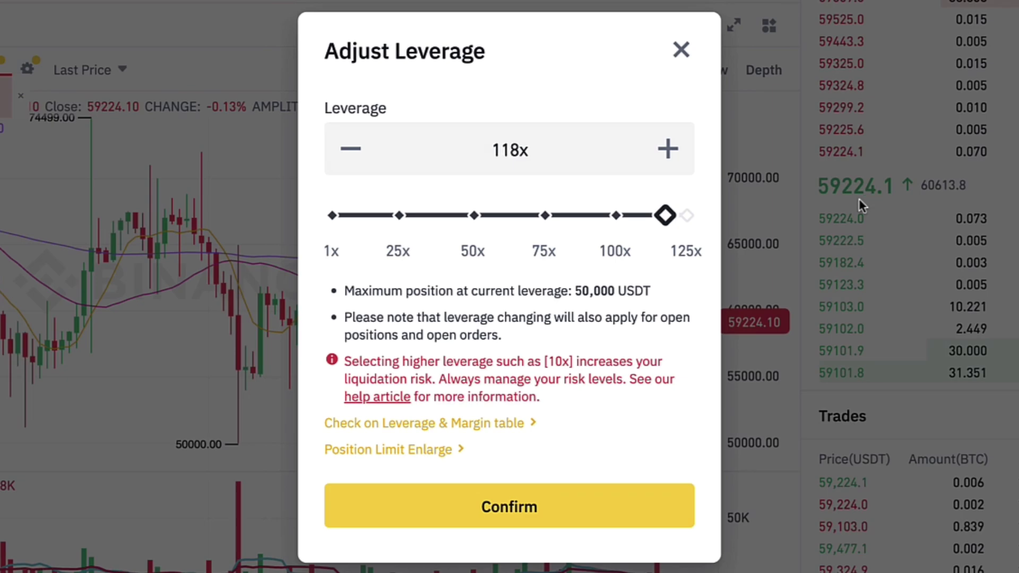
drag(666, 215, 340, 219)
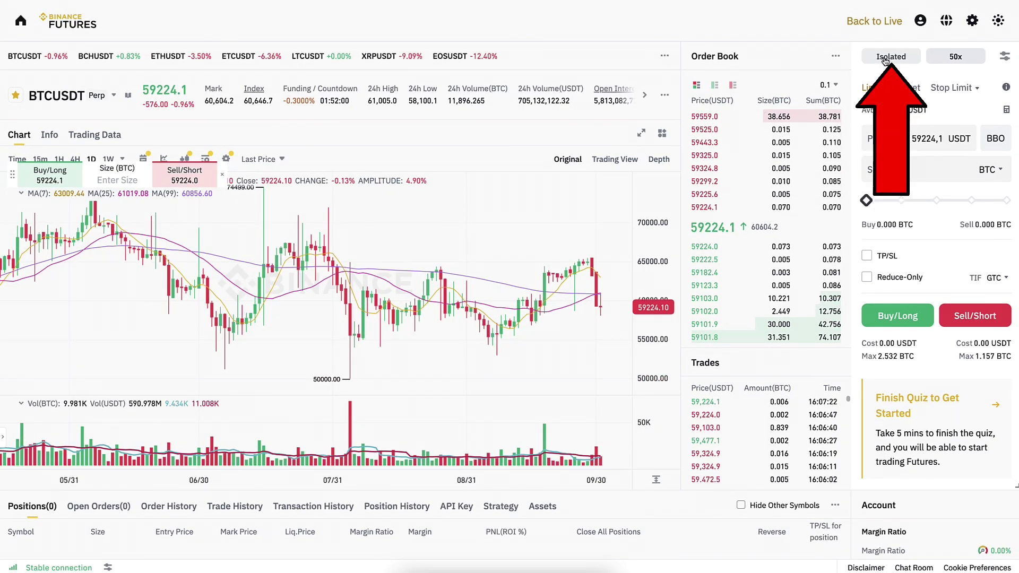
click(885, 59)
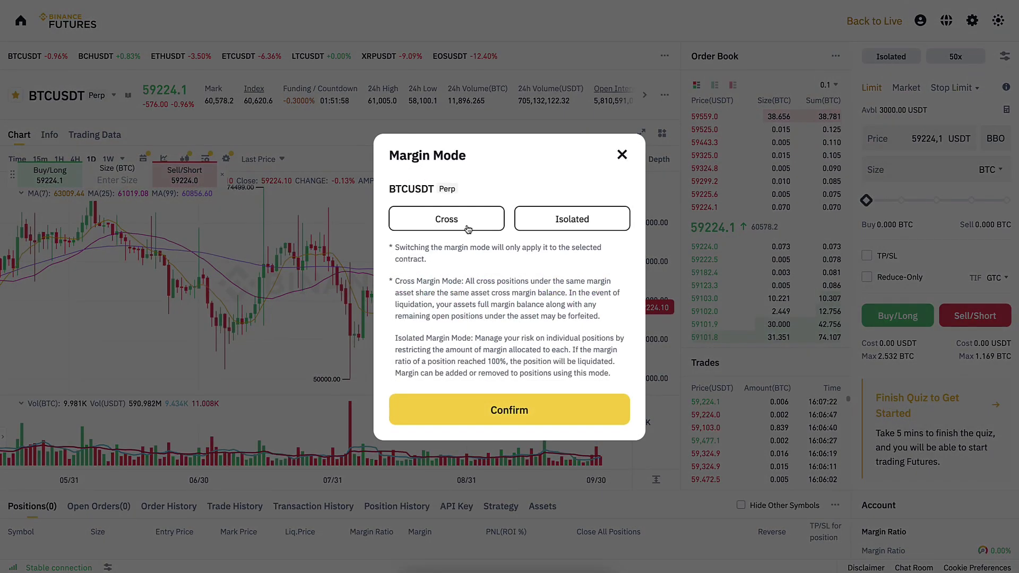
click(622, 155)
scroll(912, 269, down, 3)
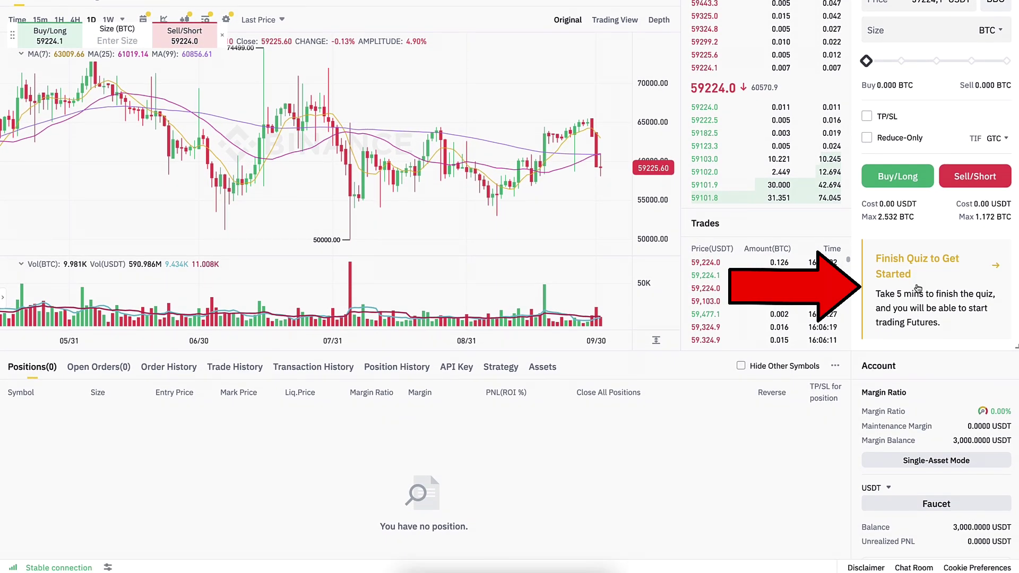
Start the Futures Quiz and answer questions 1–2: contact customer service, split large orders
click(918, 290)
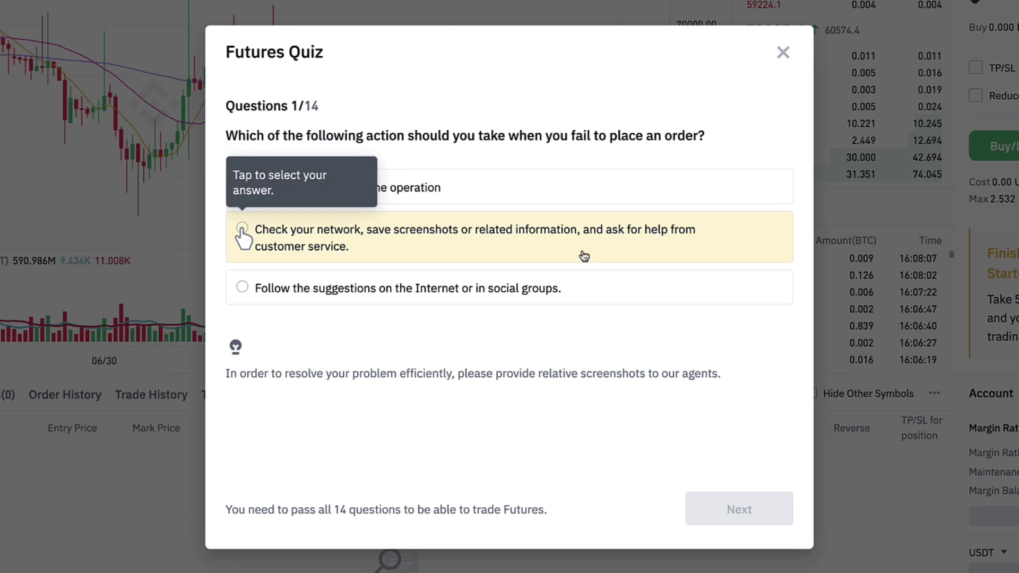
click(343, 249)
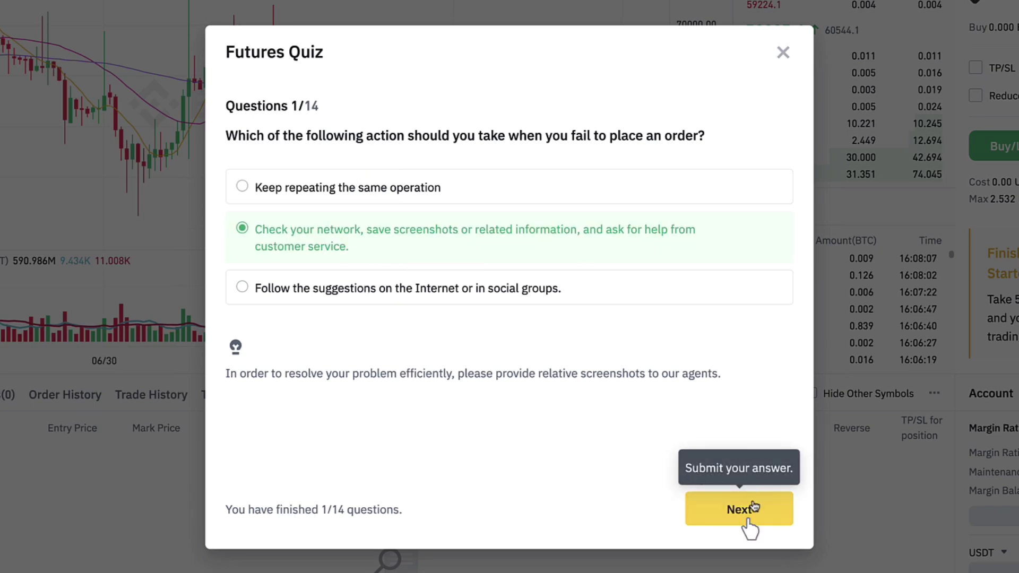
click(753, 510)
click(447, 252)
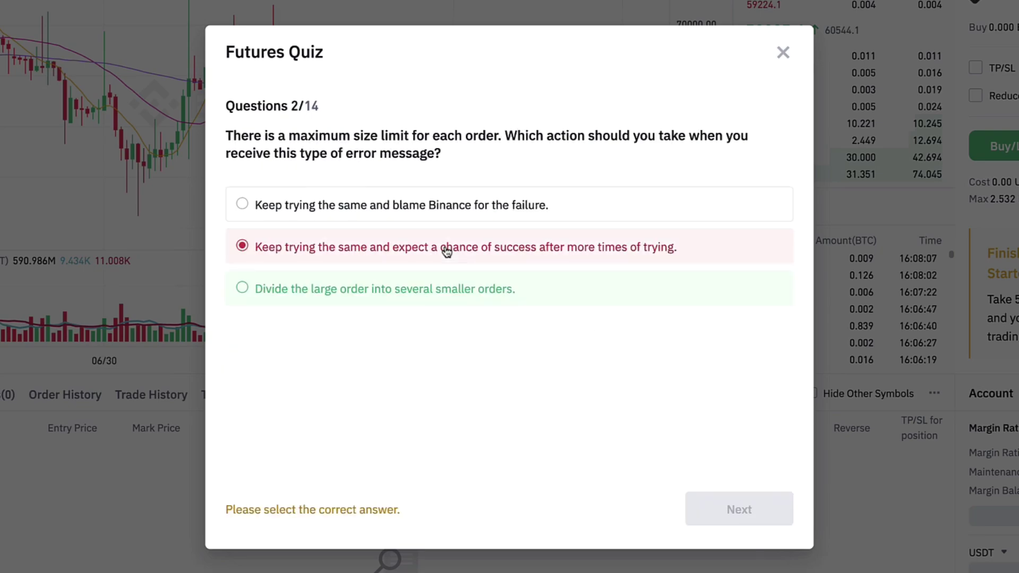
click(448, 292)
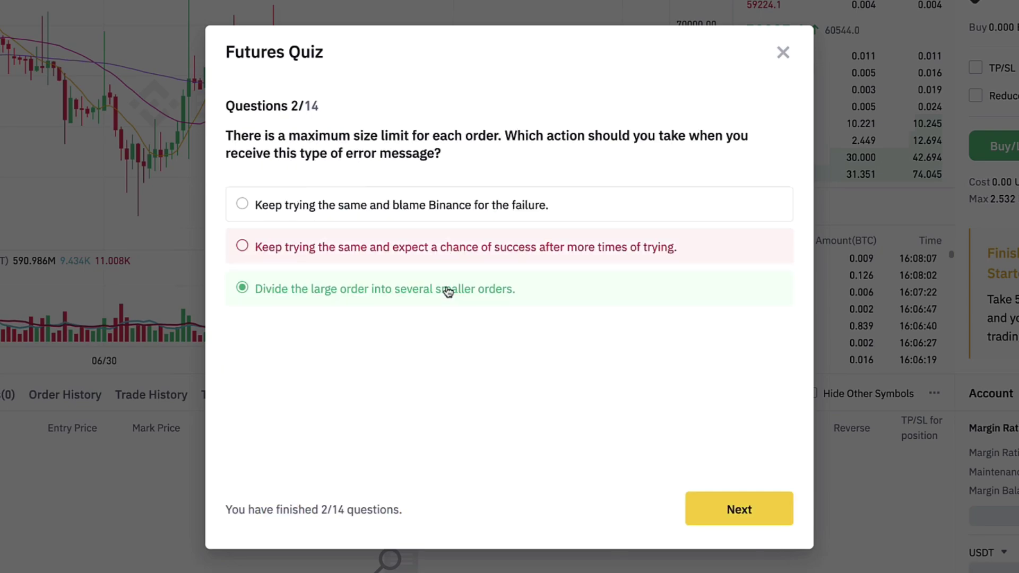
click(760, 511)
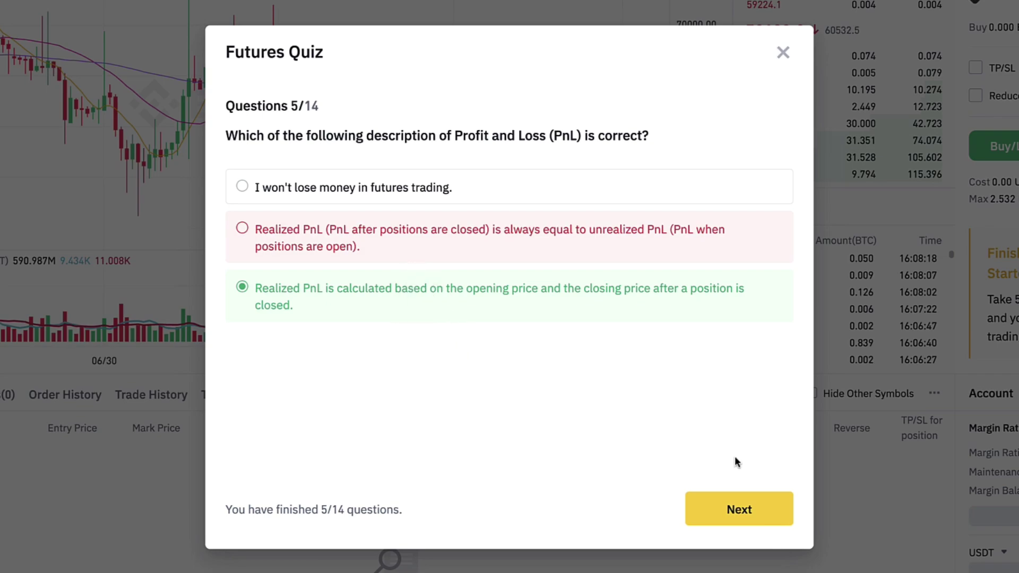
Answer questions 6–9: lose the whole wallet, Mark Price, commissions plus liquidation and funding fees
click(742, 507)
click(370, 233)
click(368, 193)
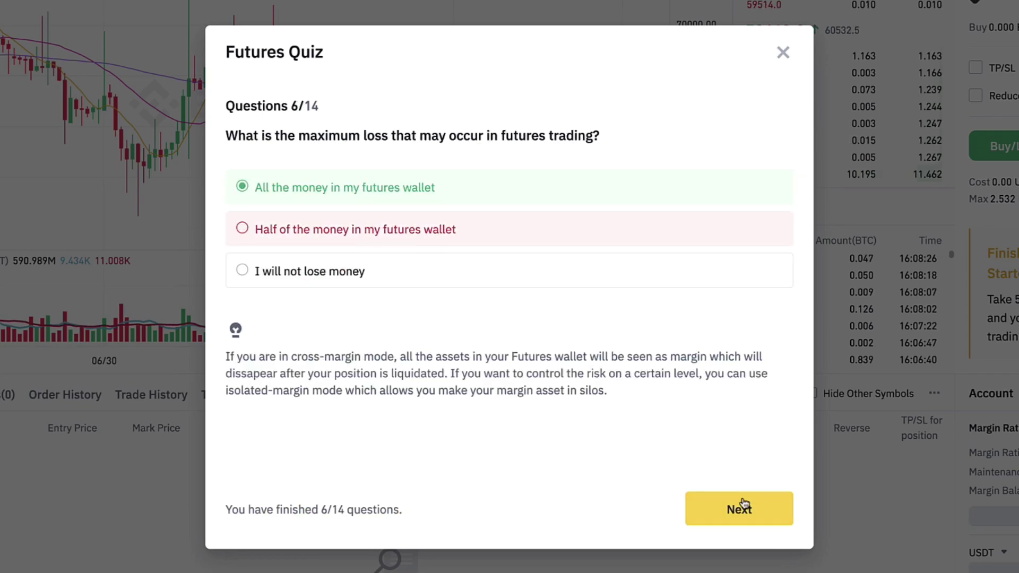
click(742, 506)
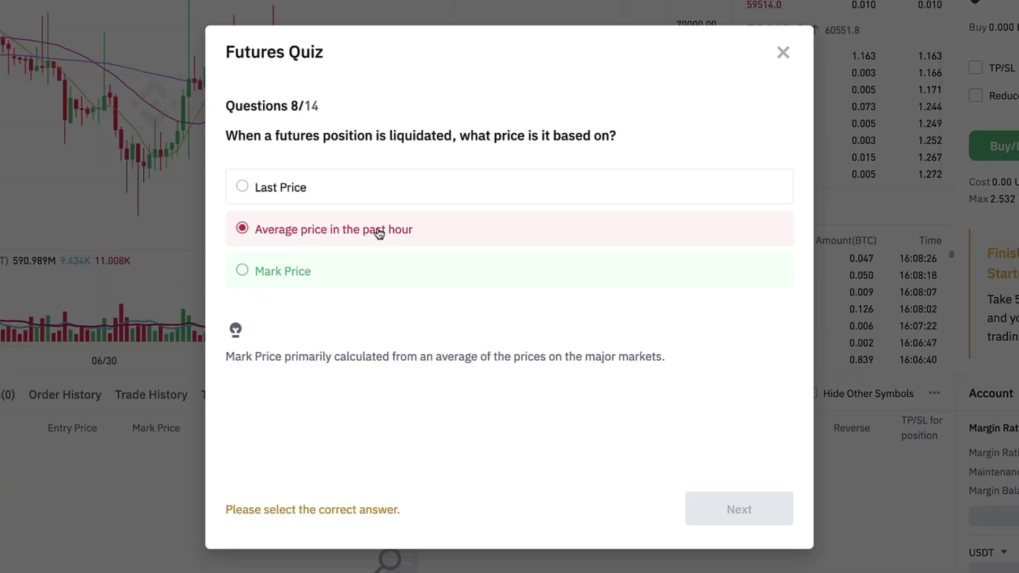
click(359, 269)
click(743, 510)
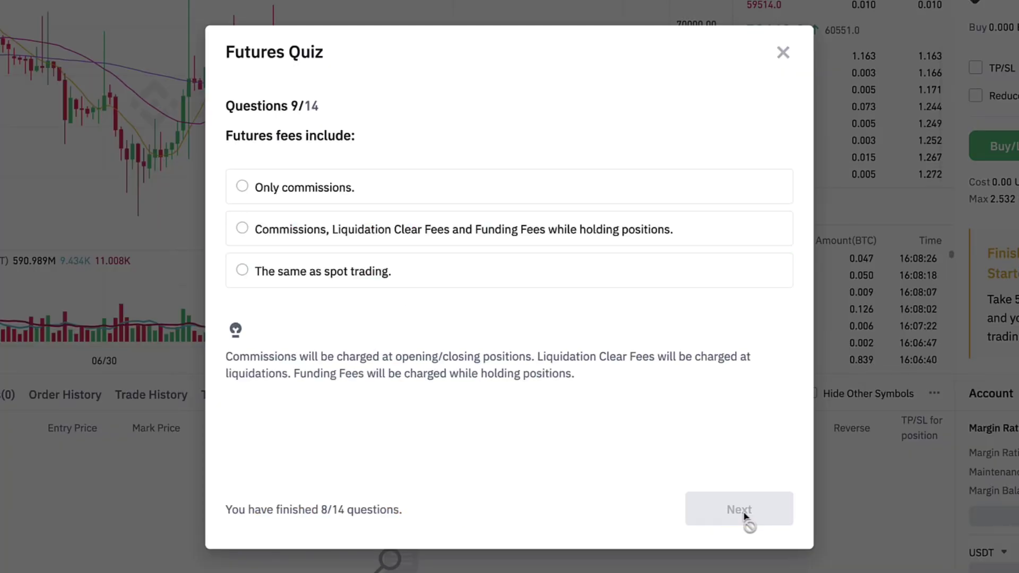
click(380, 189)
click(361, 229)
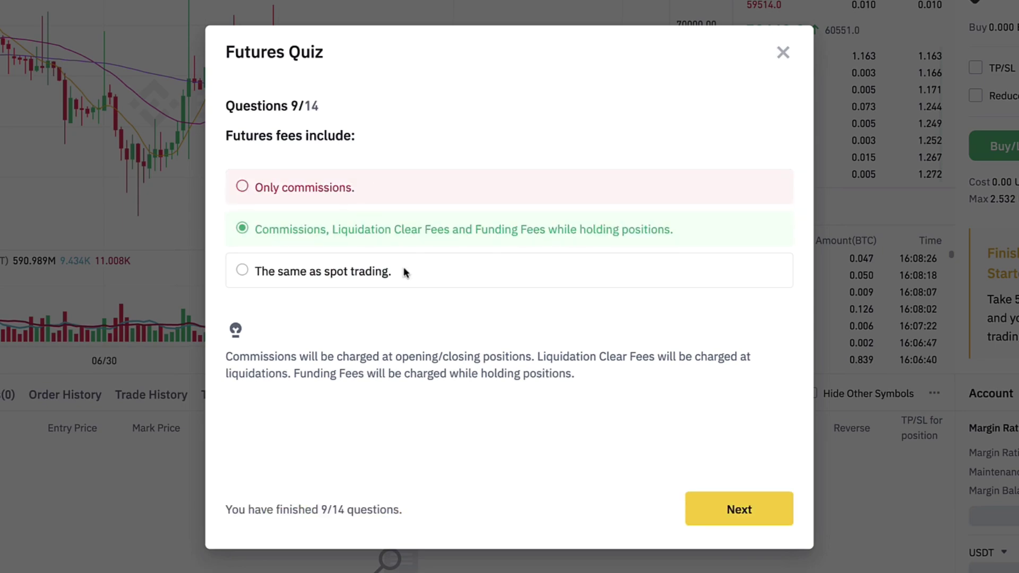
click(737, 518)
Answer questions 10–13, including the Liquidation Clear Fee and both disclaimers, and submit the quiz
click(398, 232)
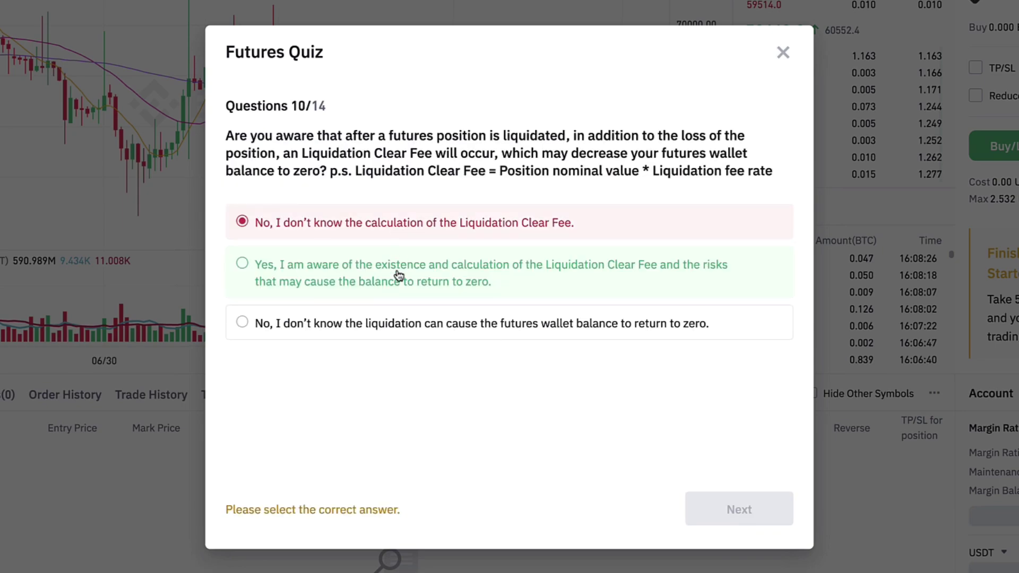
click(400, 275)
click(763, 520)
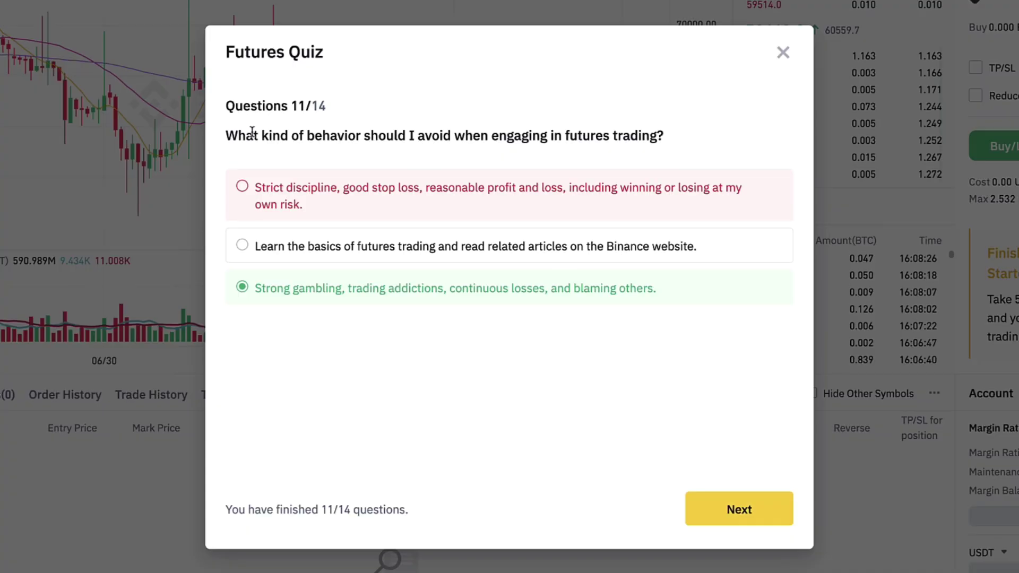
drag(237, 136, 646, 133)
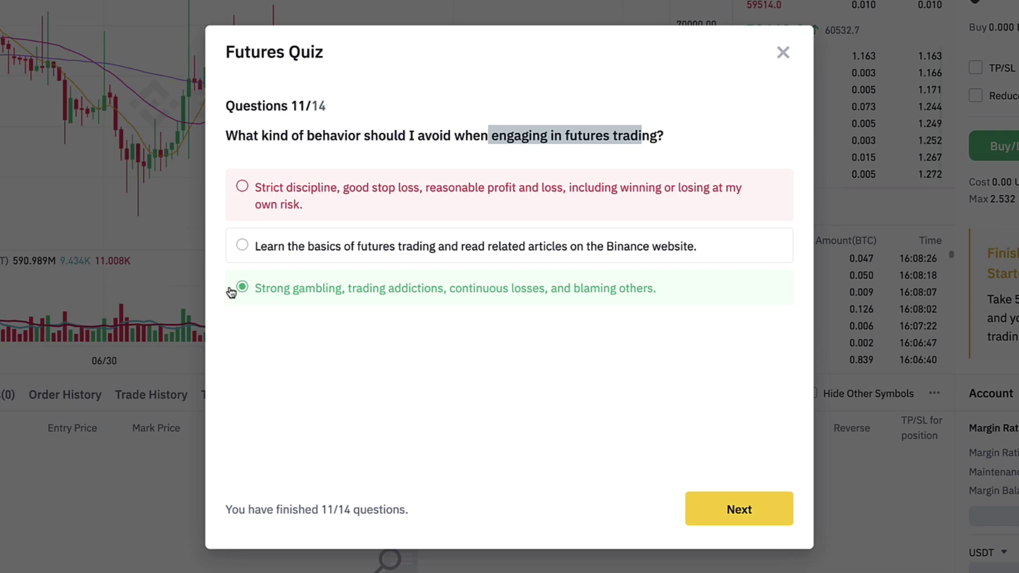
click(753, 507)
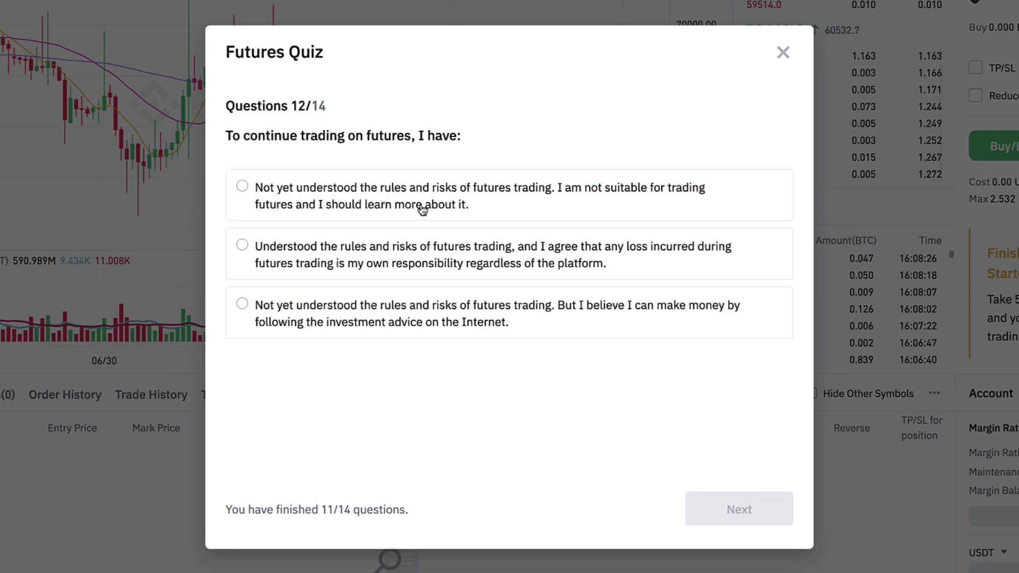
click(417, 186)
click(417, 257)
click(744, 507)
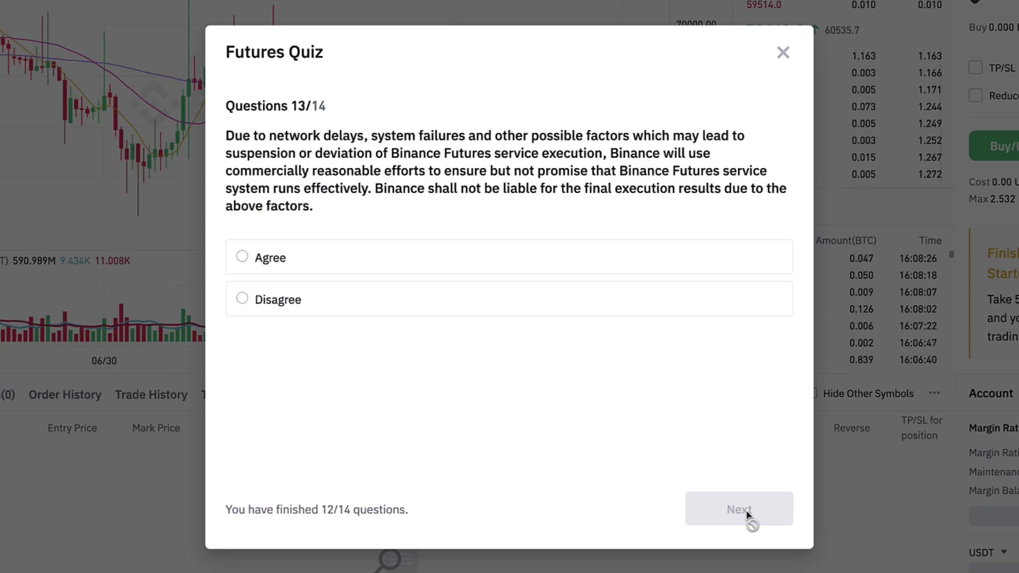
click(331, 270)
click(346, 250)
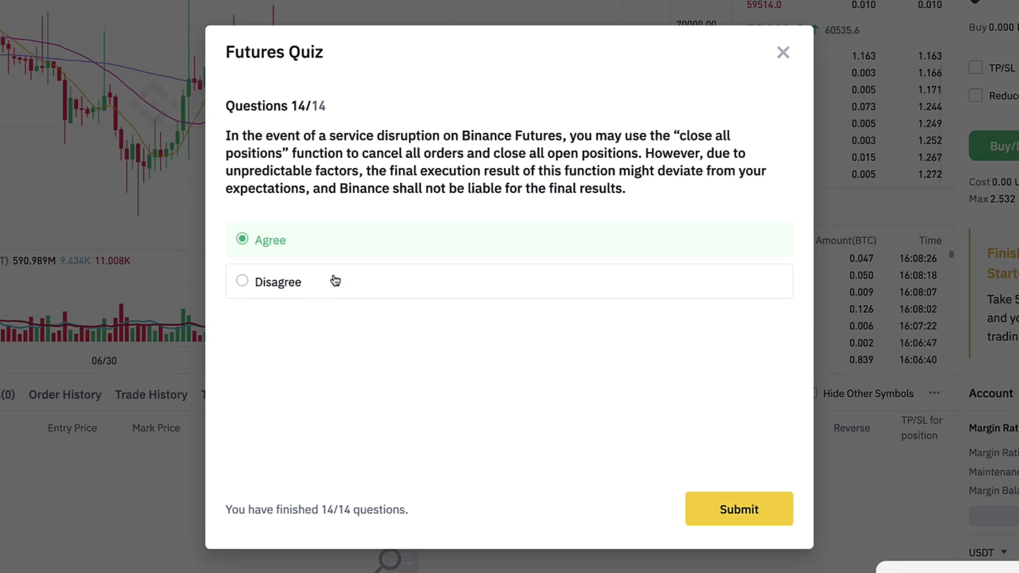
click(736, 494)
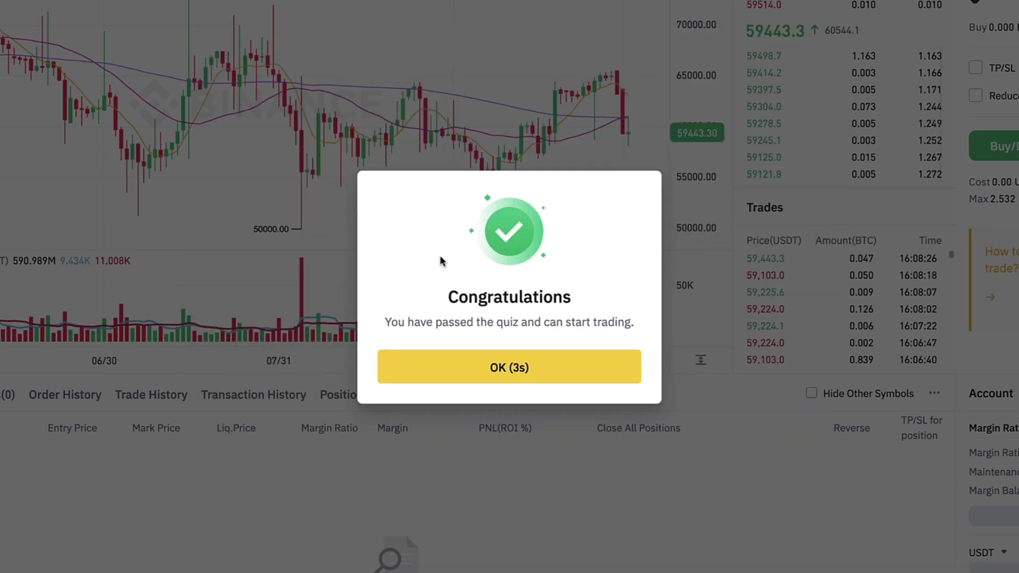
Dismiss the quiz-passed dialog and market-buy a 32% size (0.806 BTC) BTCUSDT long
drag(441, 260, 605, 325)
click(599, 361)
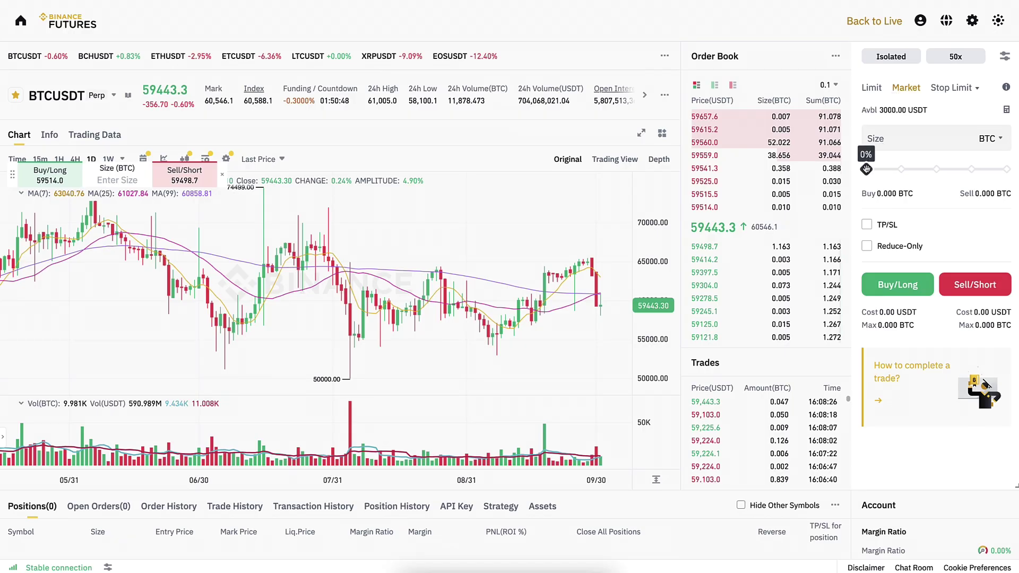
drag(867, 168, 912, 169)
click(912, 285)
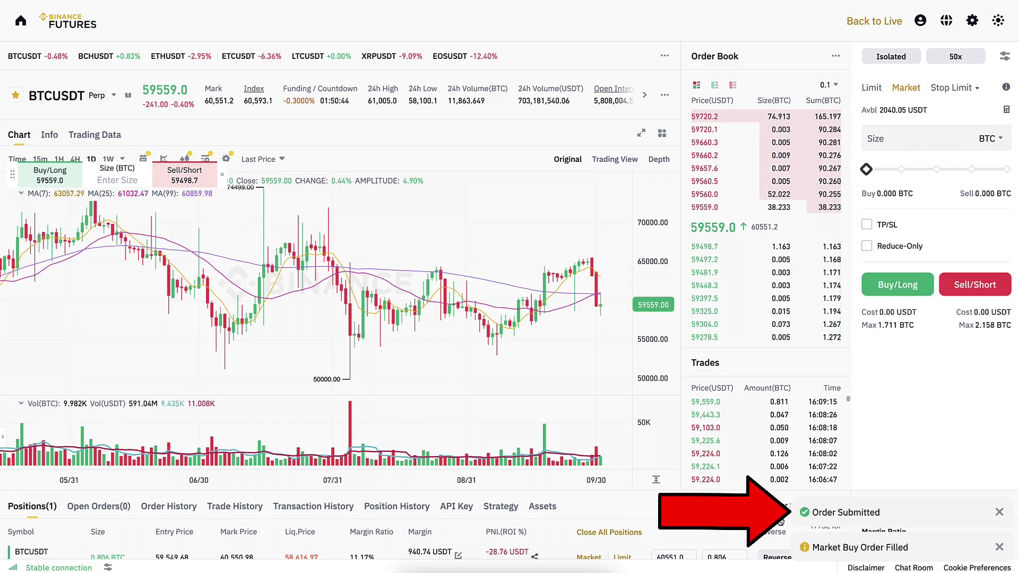
scroll(549, 316, down, 5)
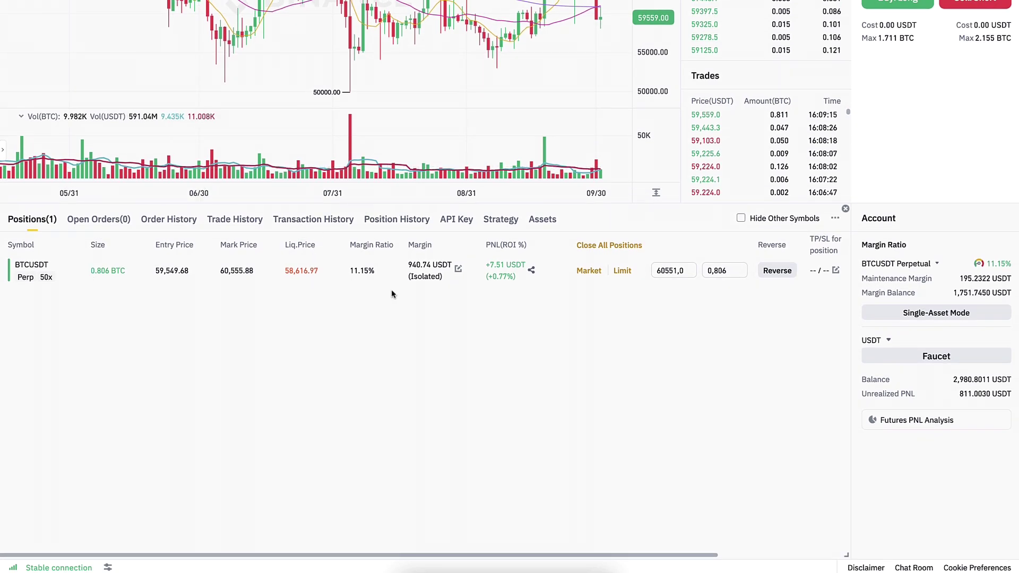
scroll(392, 294, up, 5)
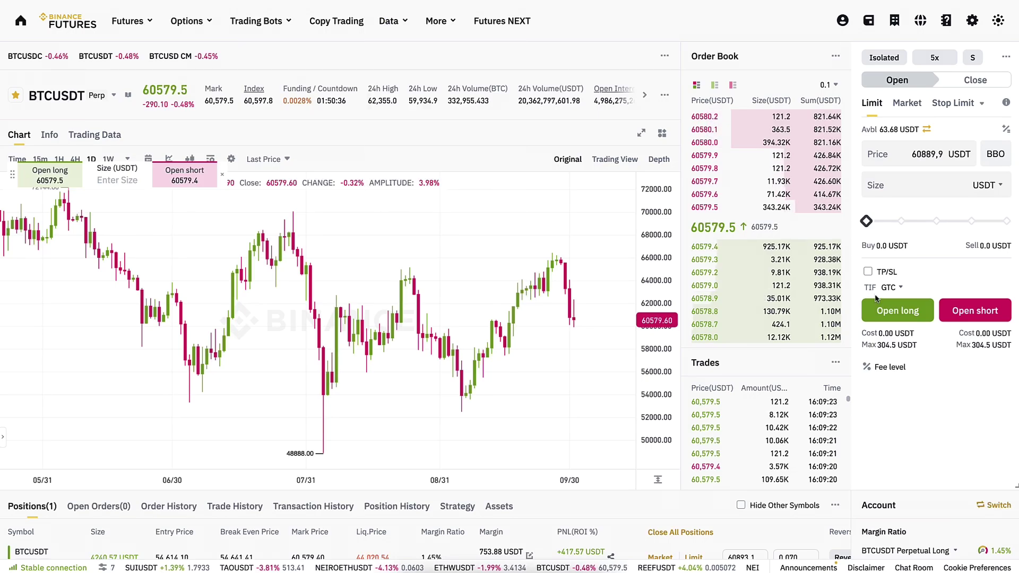
Scroll the testnet page and browse the Trading Bots and Data menus
scroll(876, 296, down, 3)
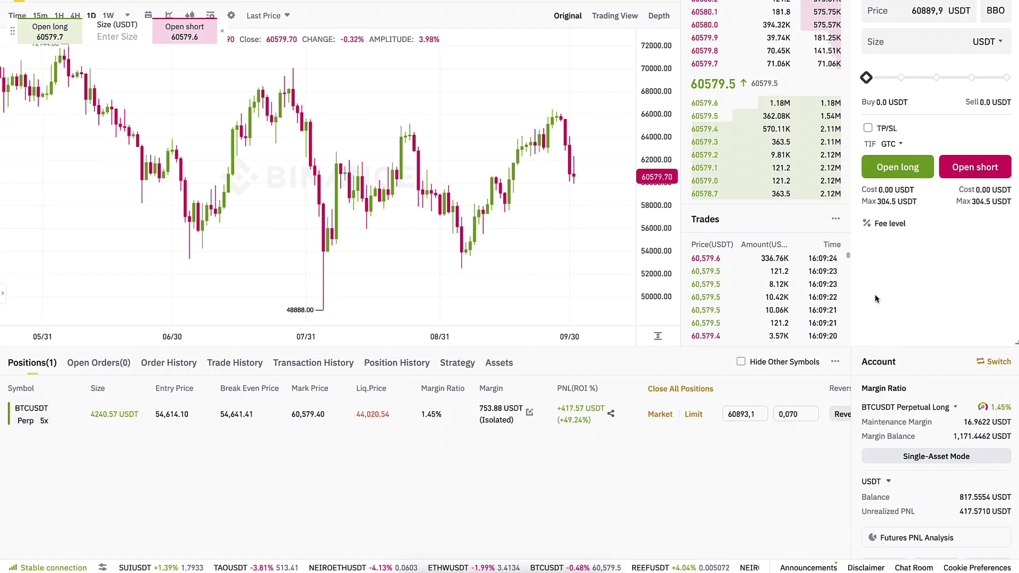
scroll(818, 263, up, 3)
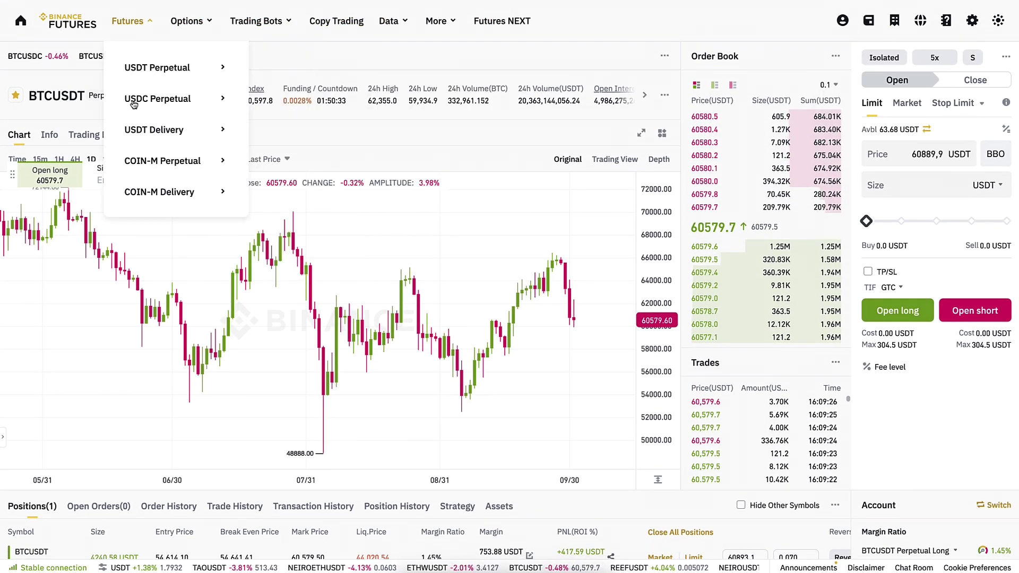
scroll(572, 294, down, 5)
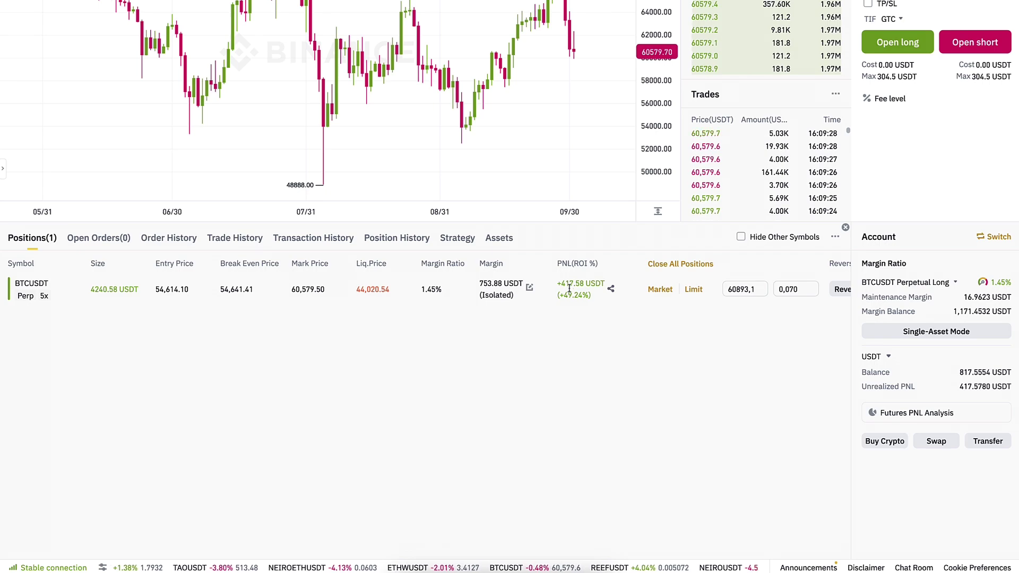
scroll(969, 407, down, 3)
scroll(969, 408, down, 1)
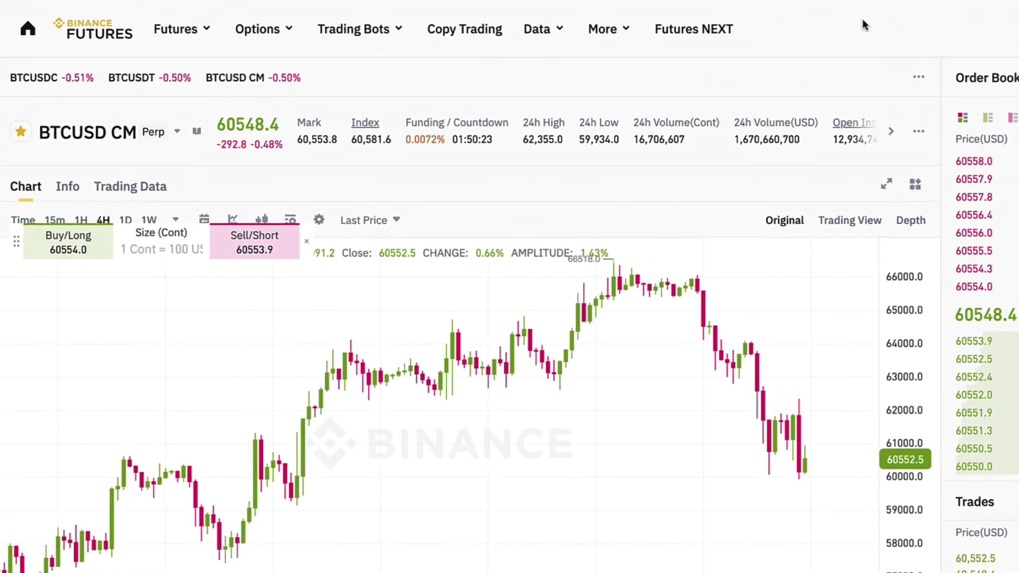
mouse_move(361, 38)
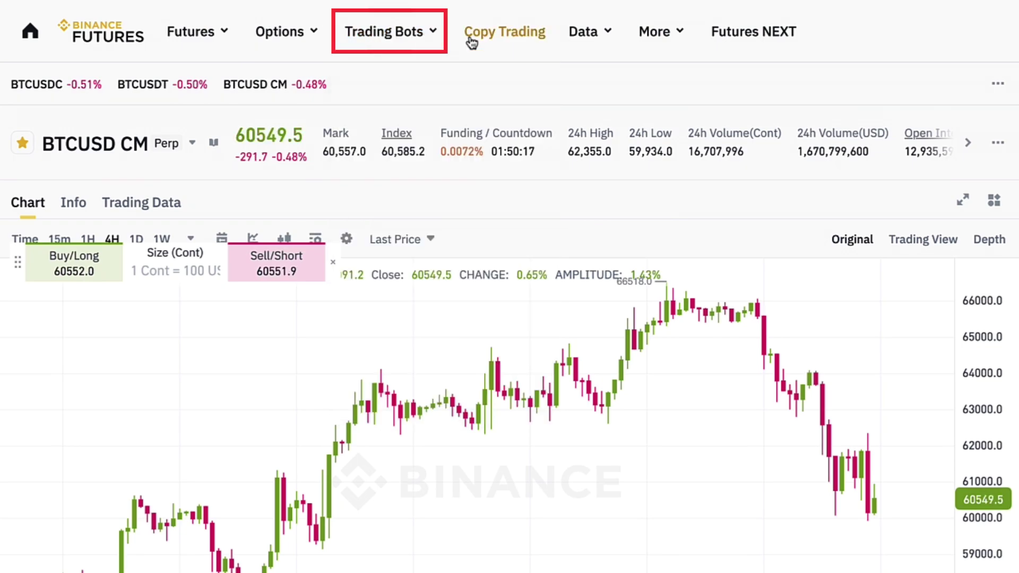
mouse_move(573, 33)
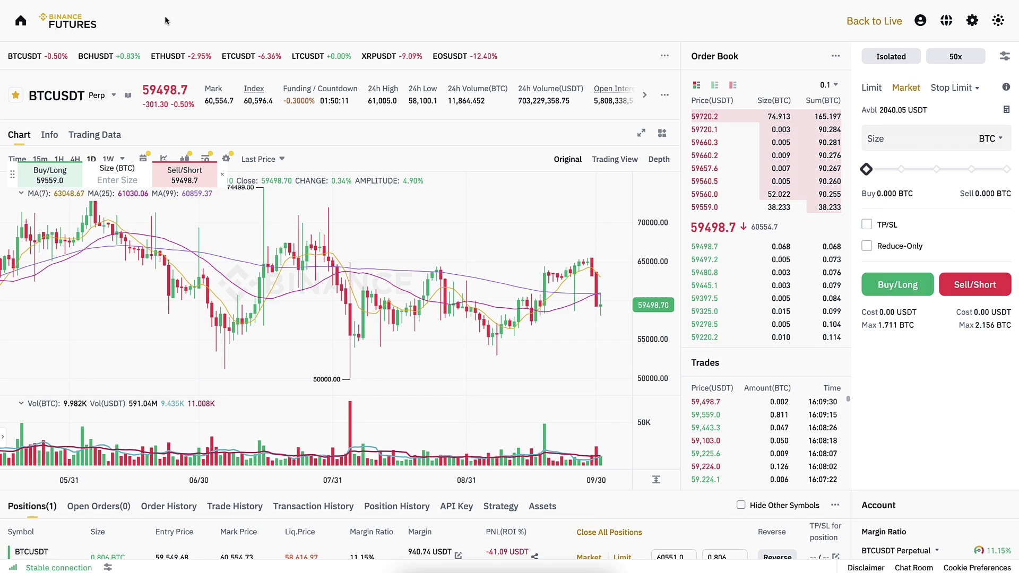
Close the open BTCUSDT position with a confirmed market Close All Positions
scroll(611, 308, down, 5)
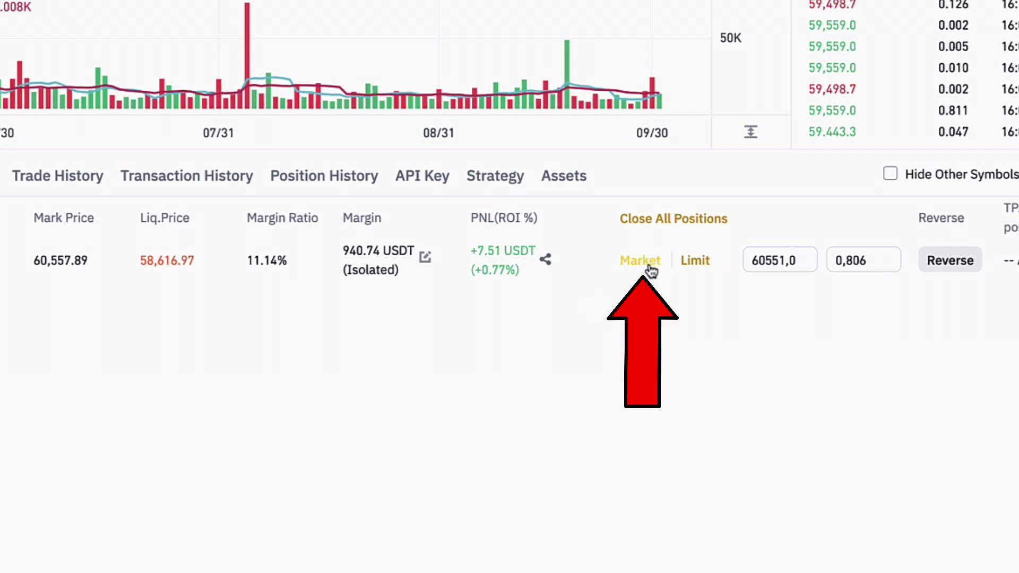
click(666, 218)
click(585, 383)
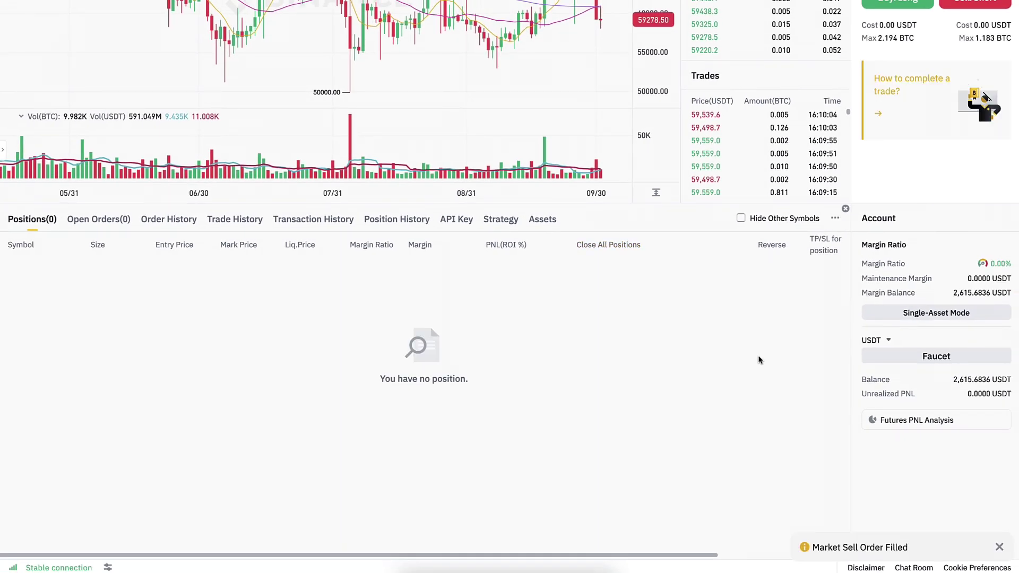
scroll(760, 357, up, 5)
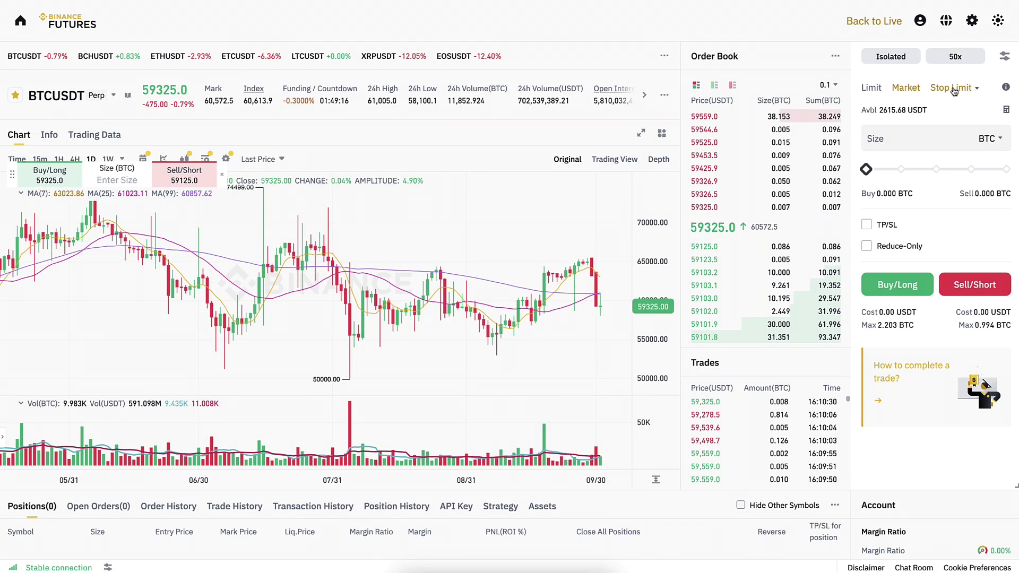
Switch the order form to Stop Limit to show the Stop Price and Price fields
click(953, 88)
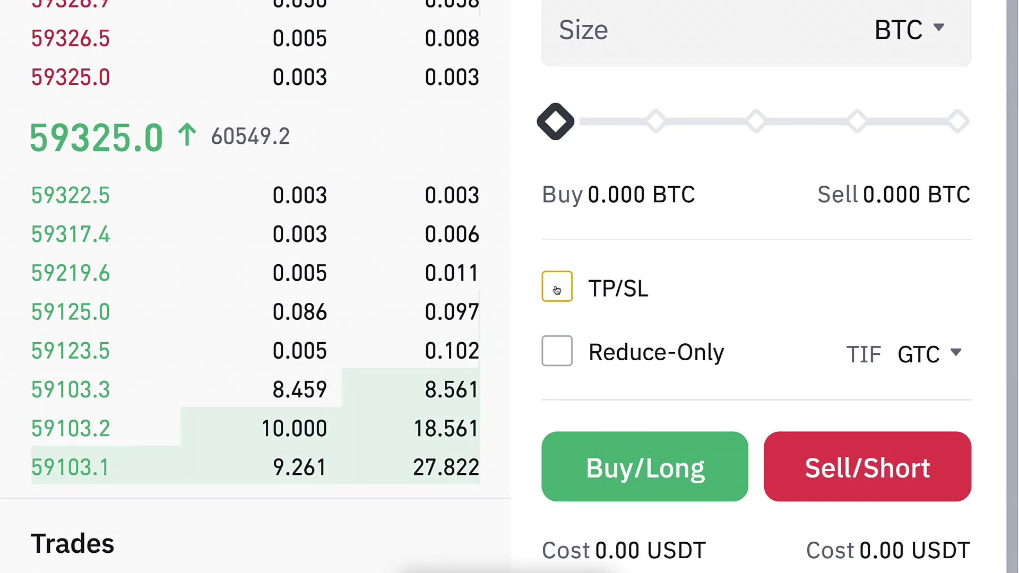
Enable TP/SL on the order and set Position Mode to Hedge Mode
click(557, 290)
scroll(744, 340, down, 4)
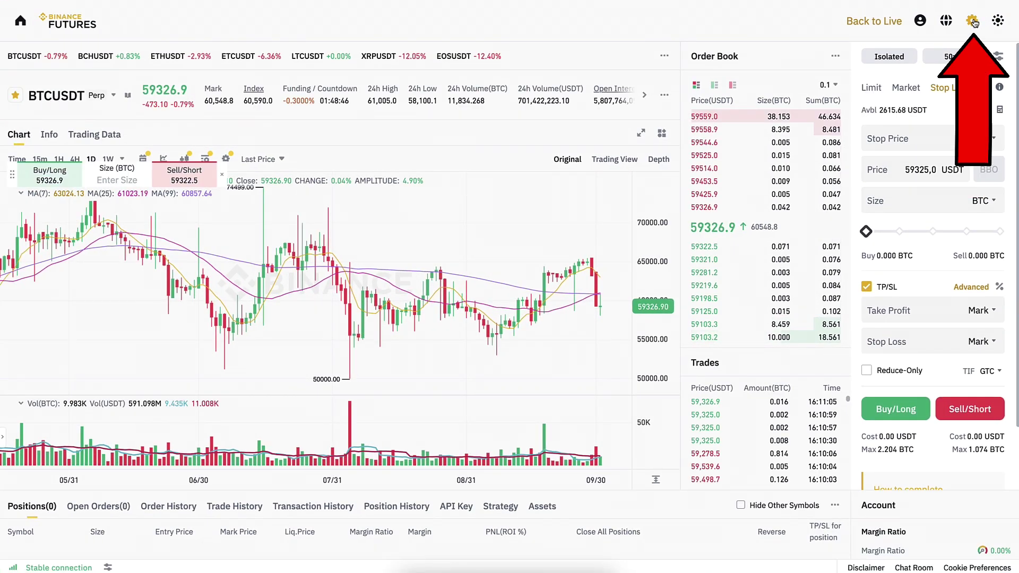
click(973, 21)
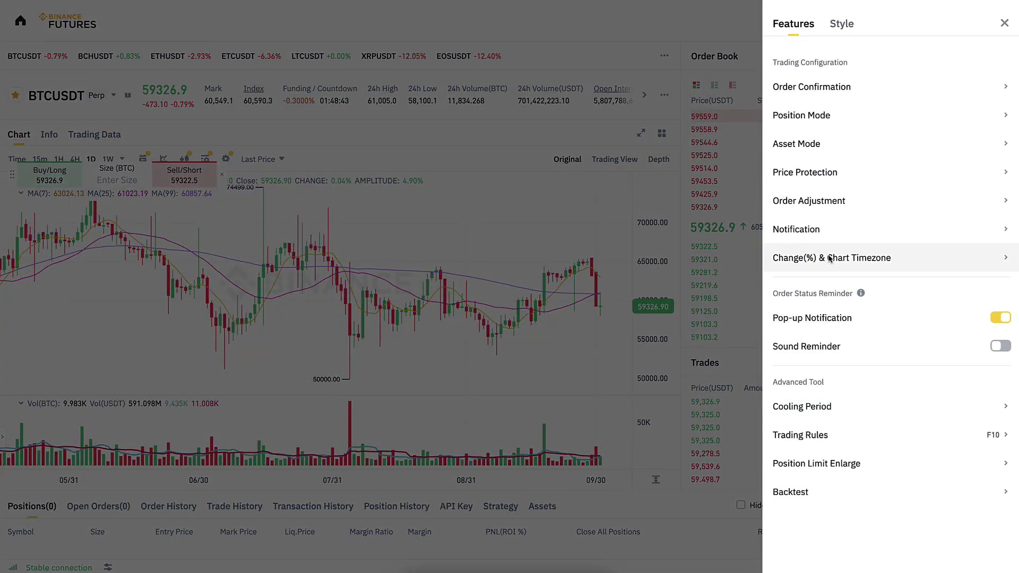
click(847, 116)
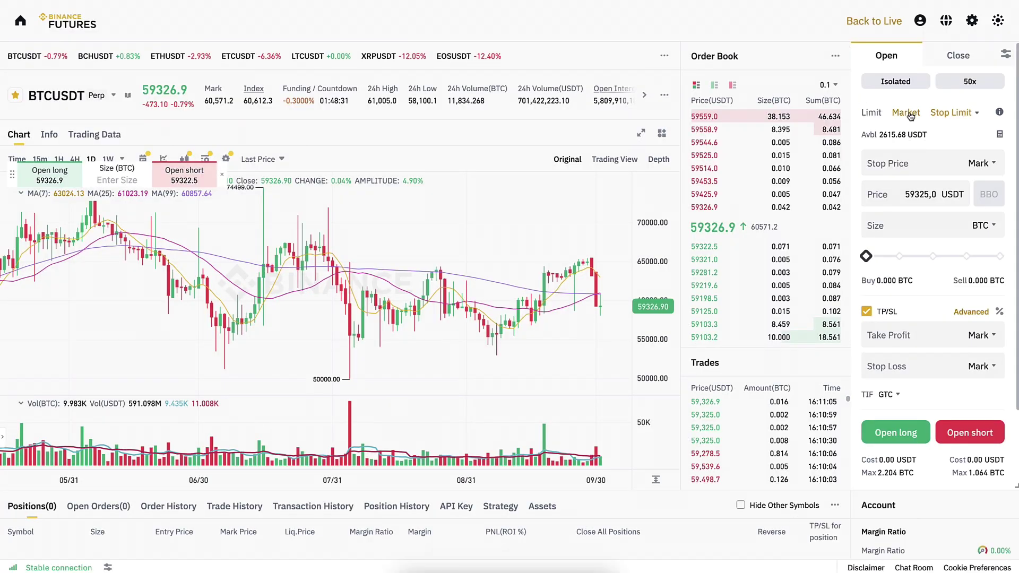
Open a 0.195 BTC market short at 18% size beside the 0.396 BTC long
click(909, 114)
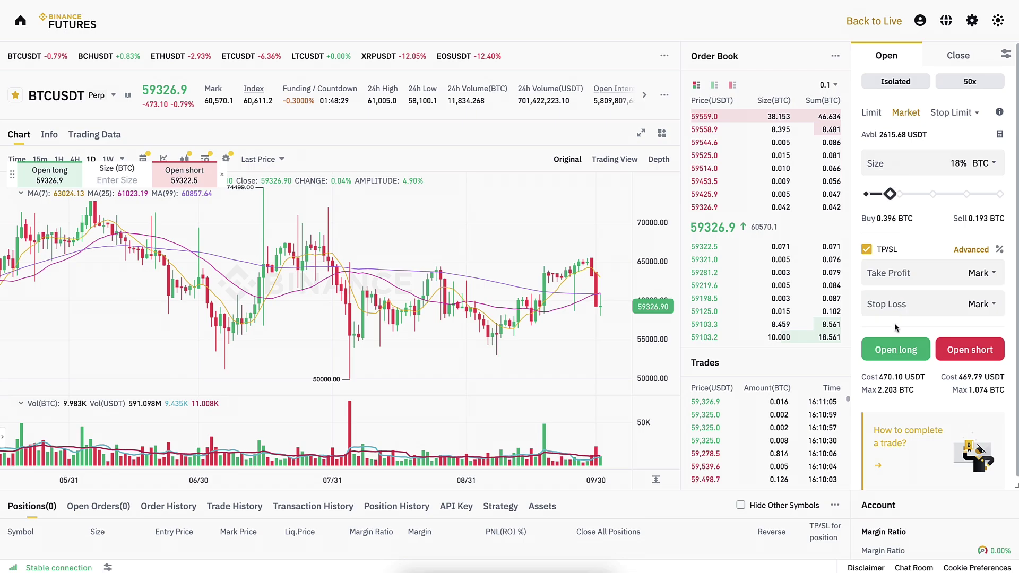
scroll(823, 419, down, 3)
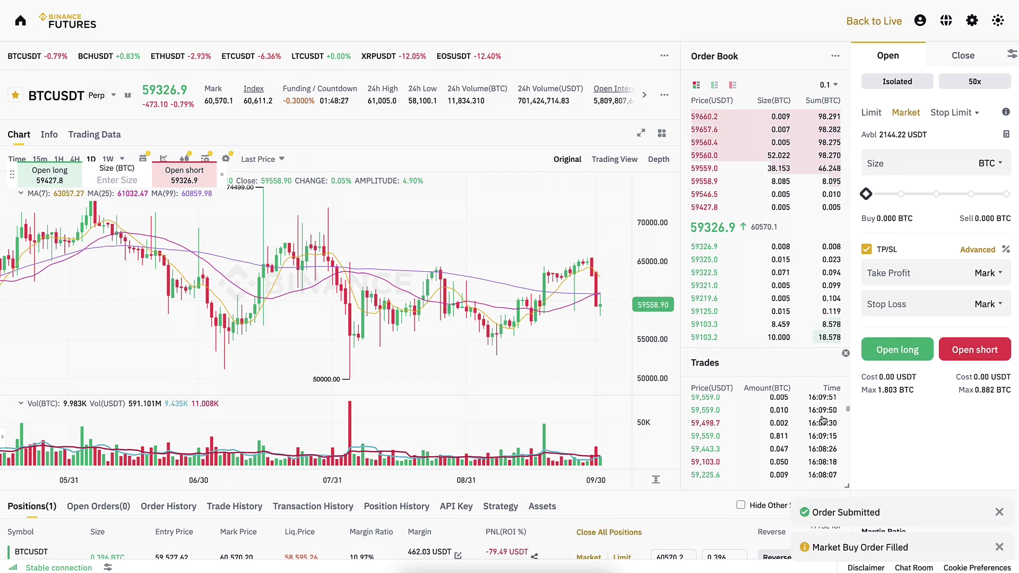
scroll(597, 525, down, 3)
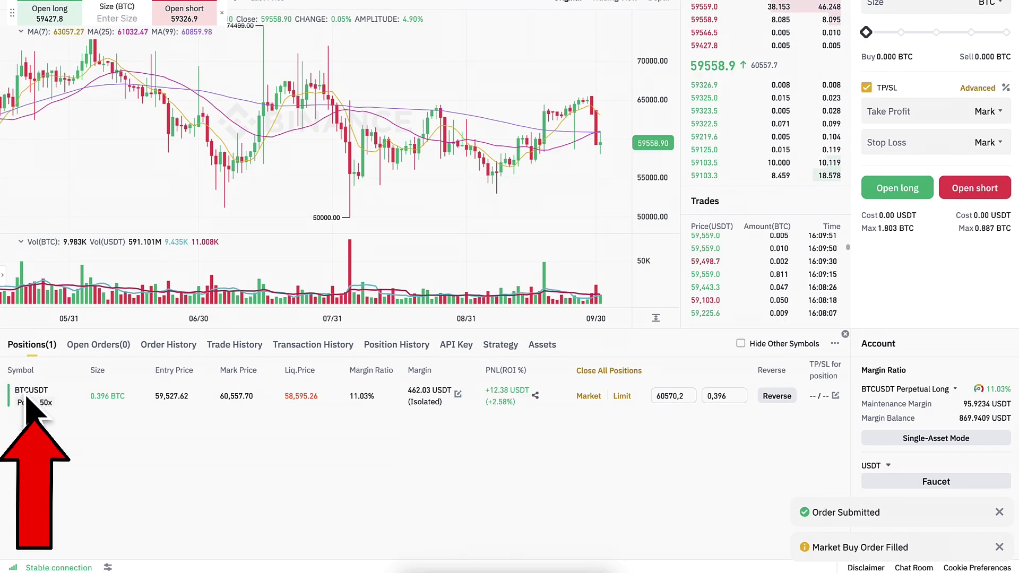
scroll(873, 289, up, 3)
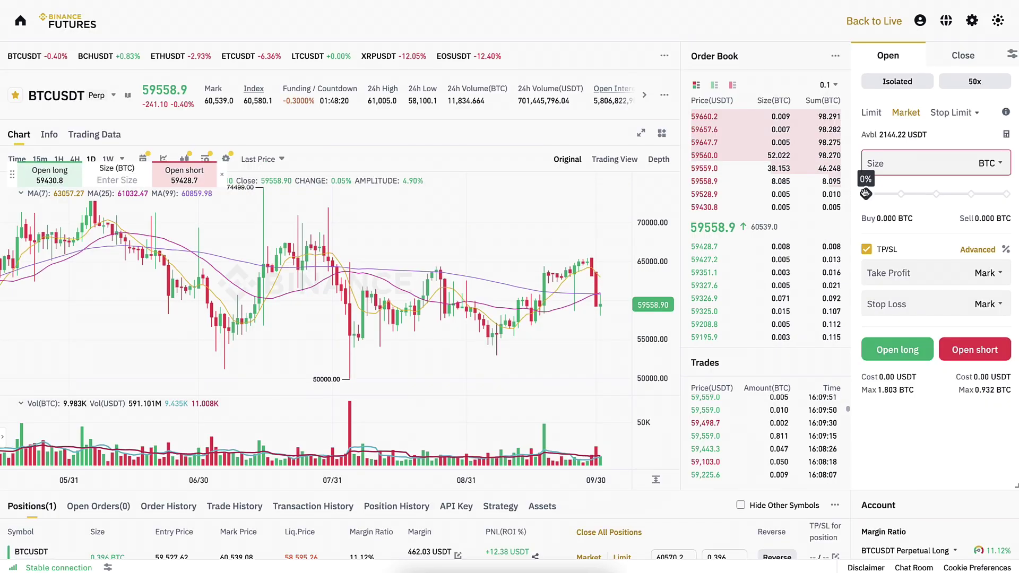
click(996, 351)
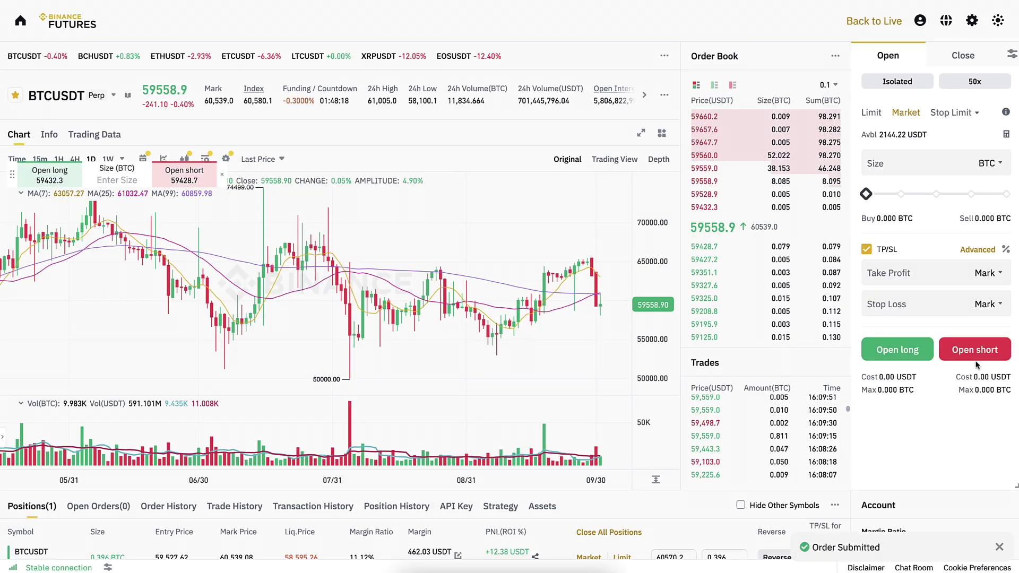
scroll(306, 294, down, 5)
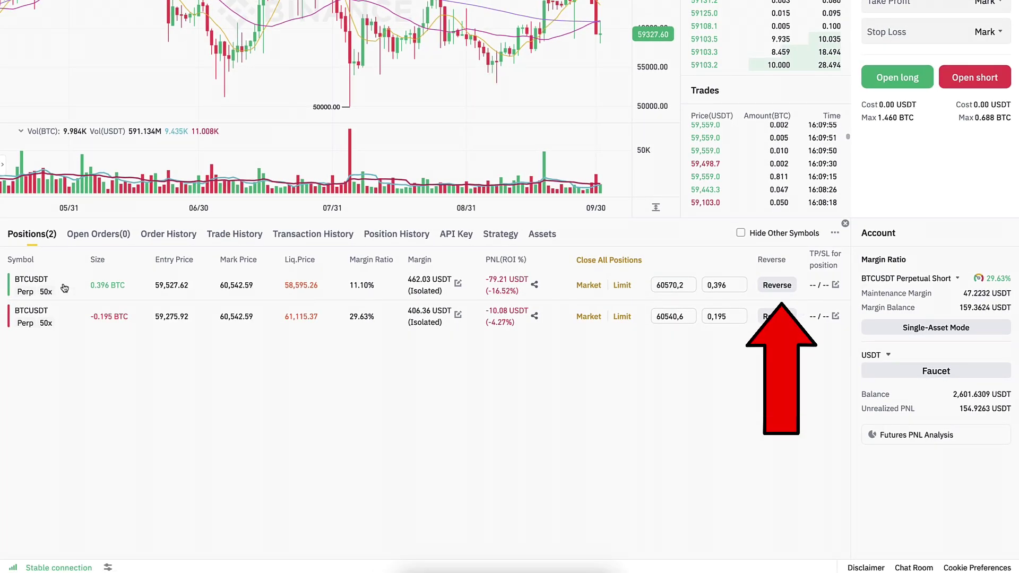
Reverse the 0.396 BTC long into a single -0.591 BTC BTCUSDT short
click(777, 286)
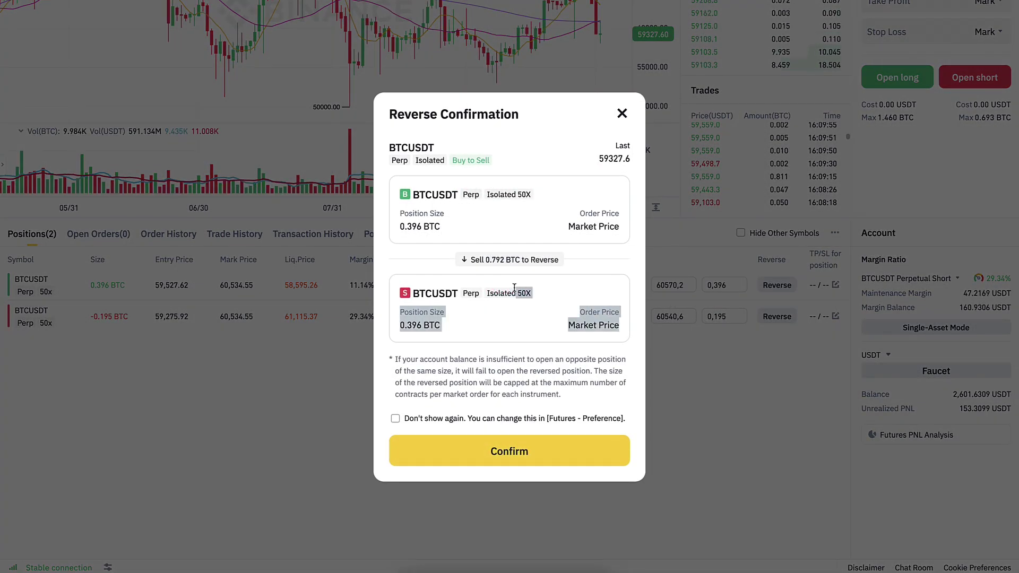
click(523, 447)
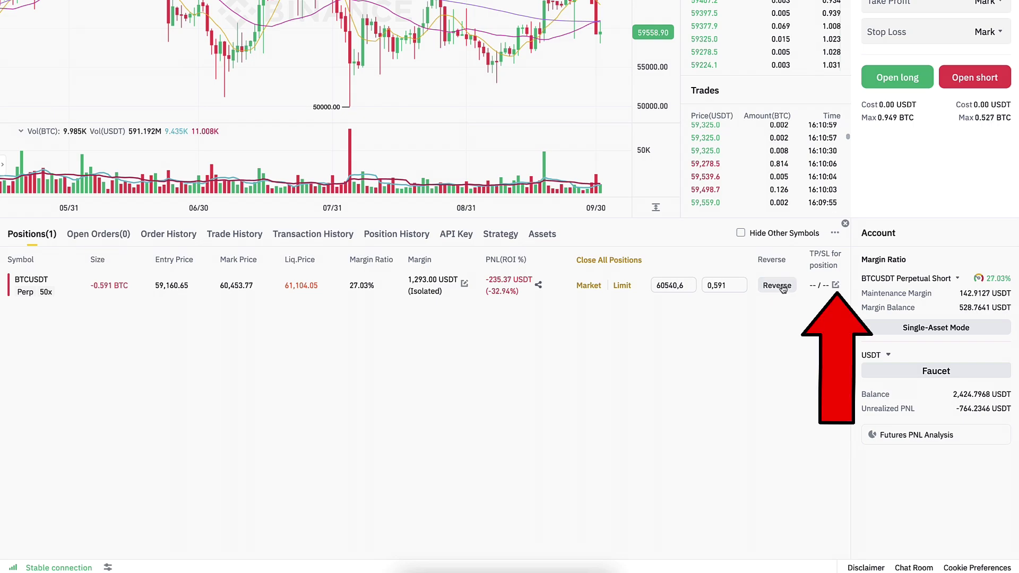
Close the -0.591 BTC BTCUSDT short at market, leaving zero open positions
click(836, 285)
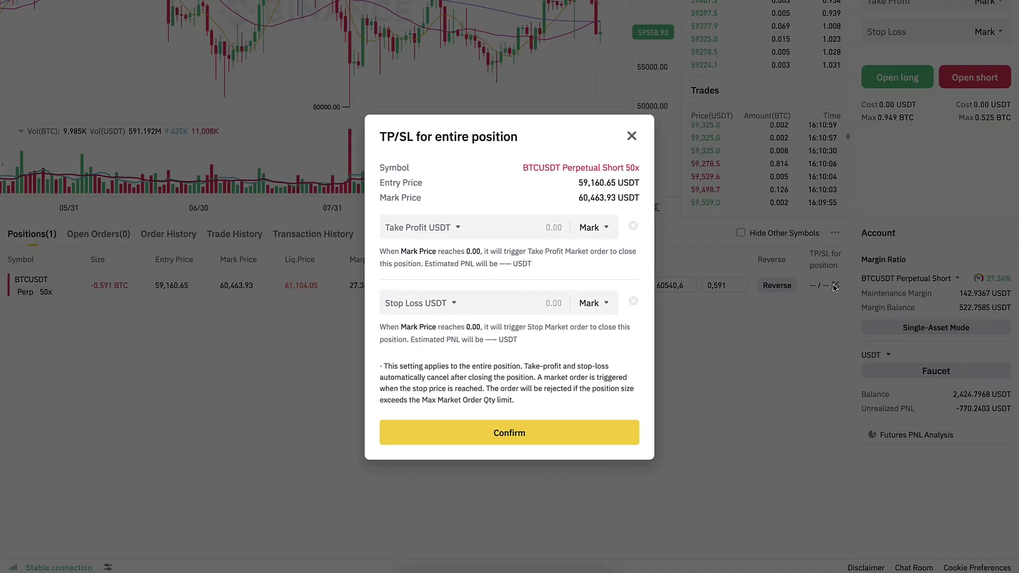
click(636, 130)
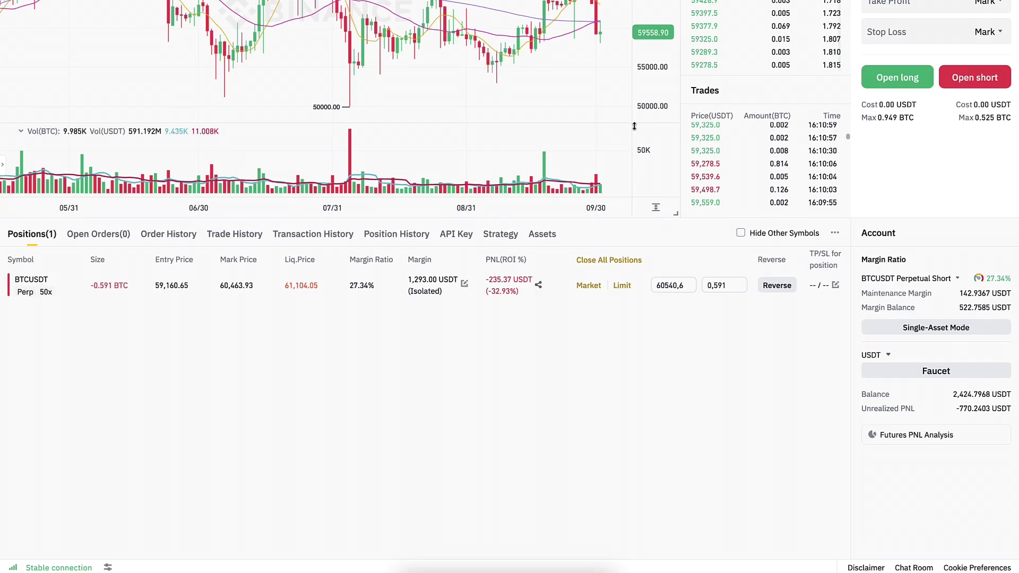
click(622, 261)
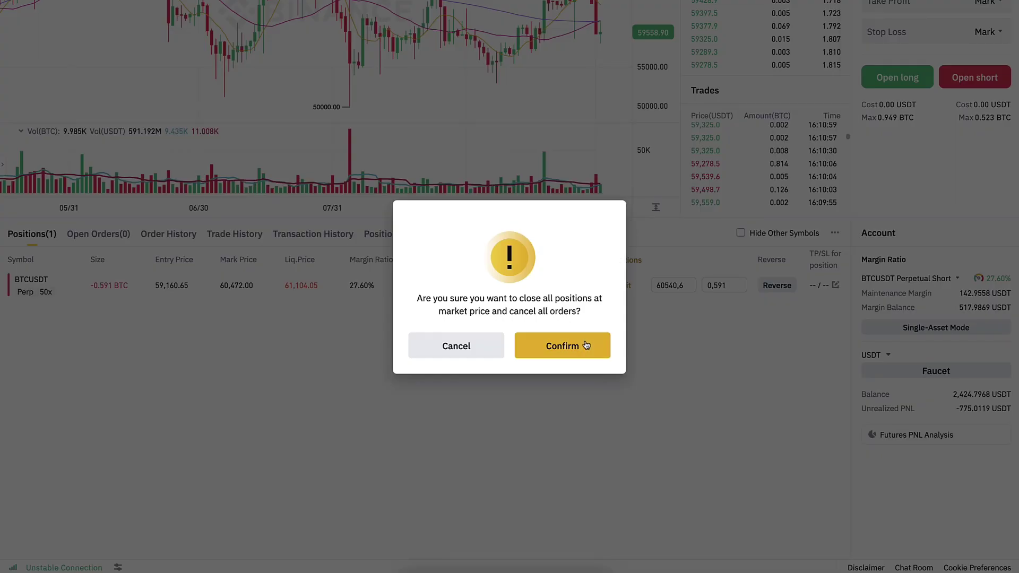
key(Return)
click(889, 355)
scroll(844, 343, up, 5)
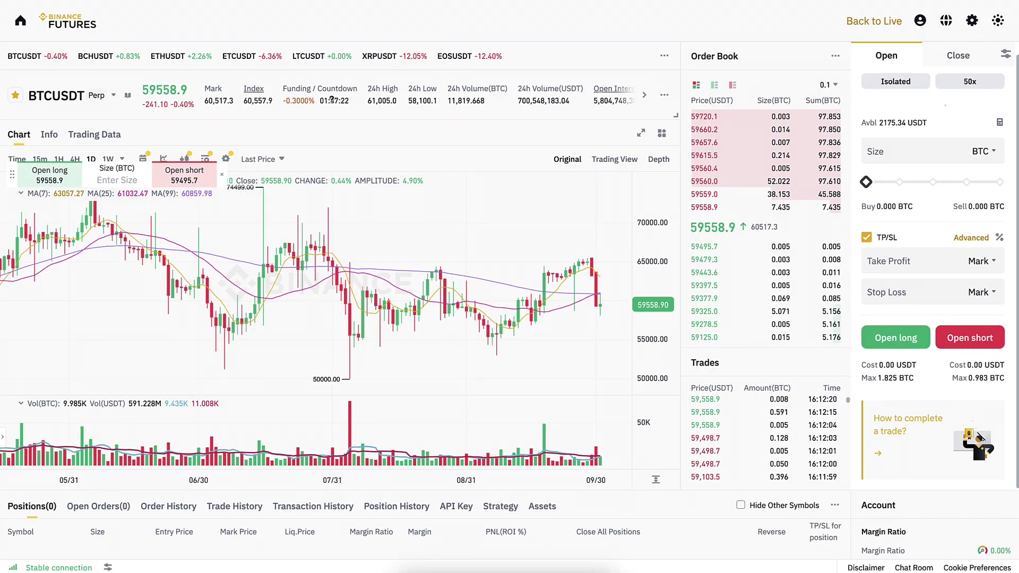
mouse_move(318, 89)
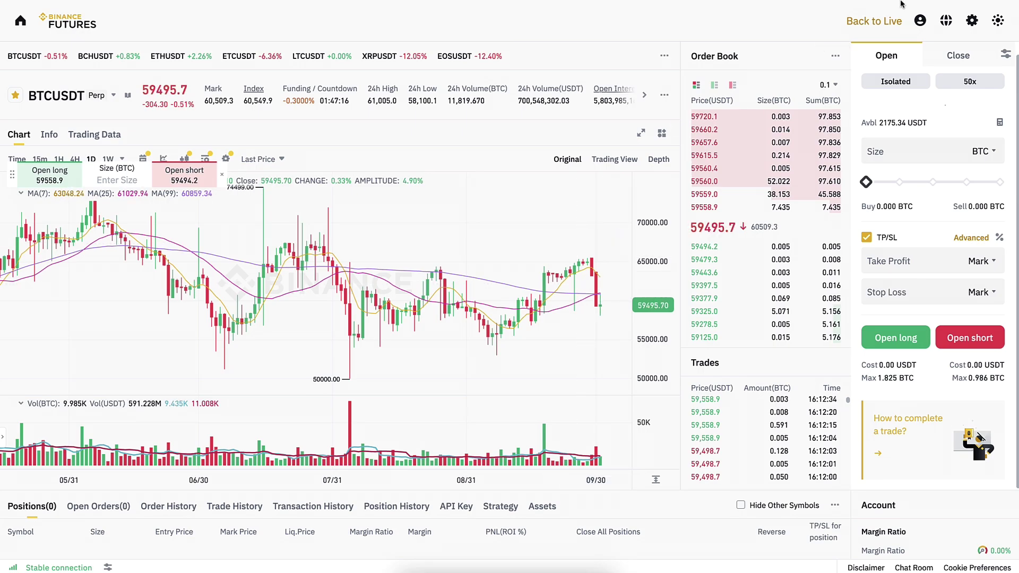
Review the Price Protection and Asset Mode settings in trading preferences
click(972, 20)
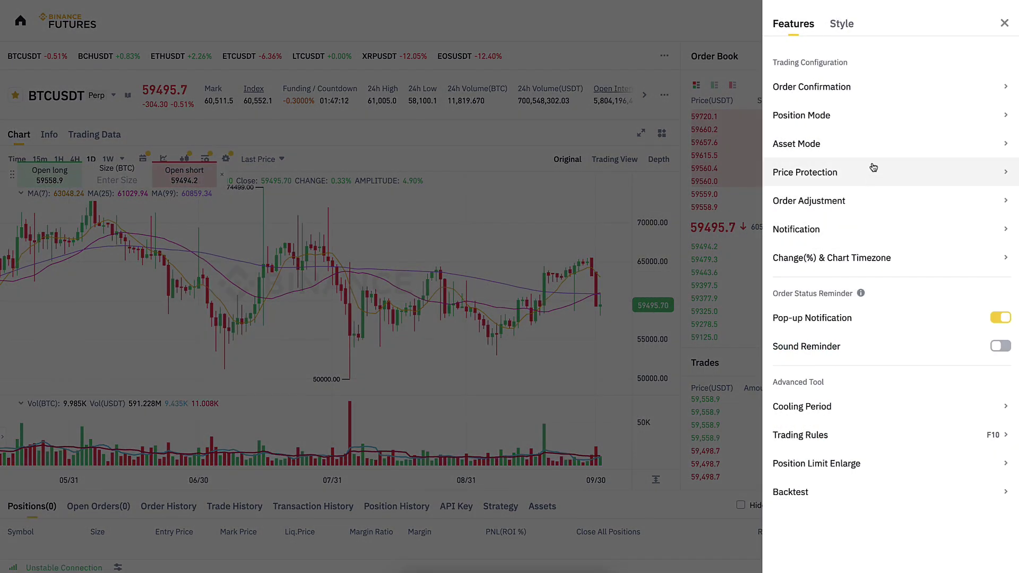
click(874, 167)
click(779, 26)
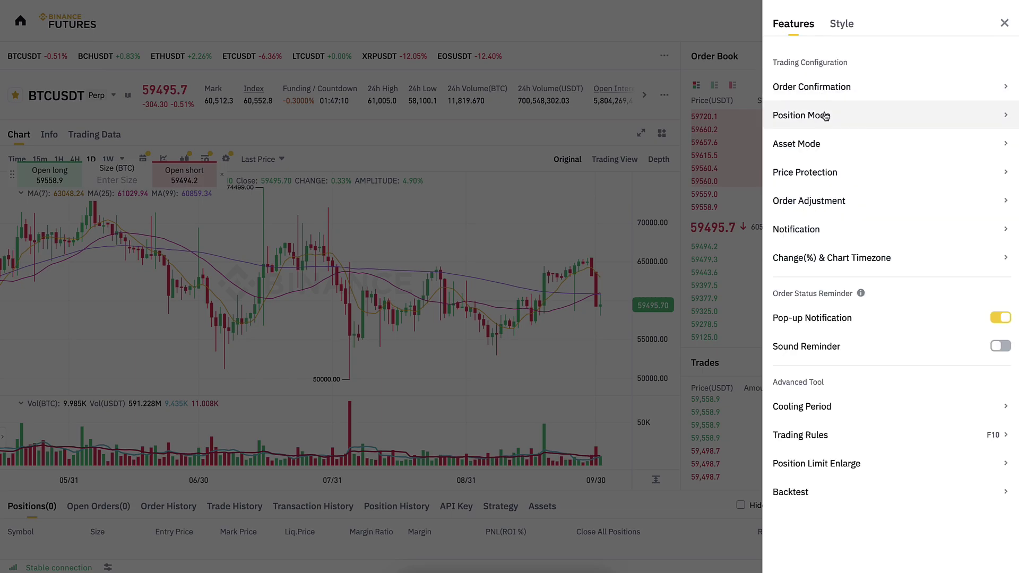
click(847, 141)
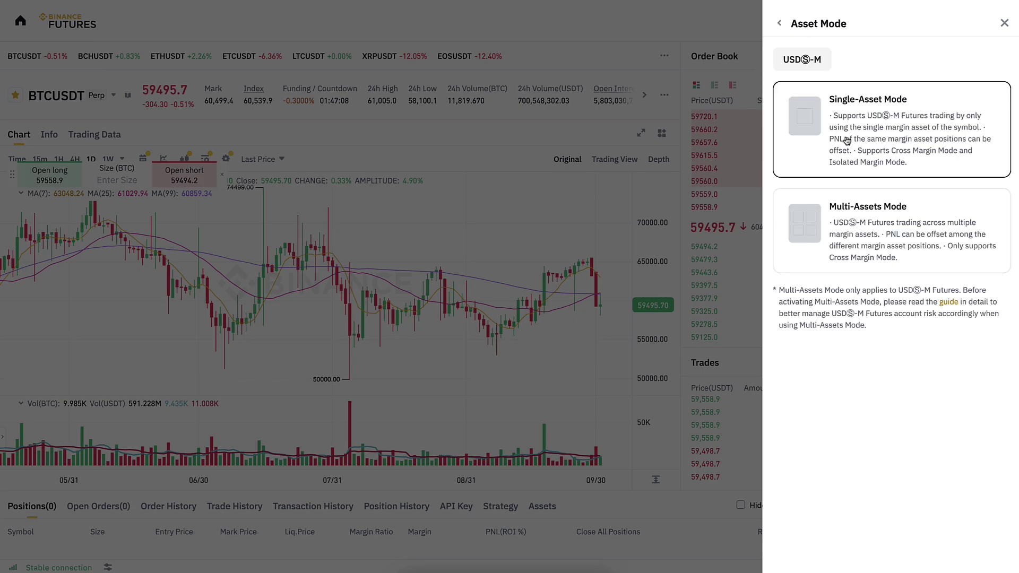
click(783, 25)
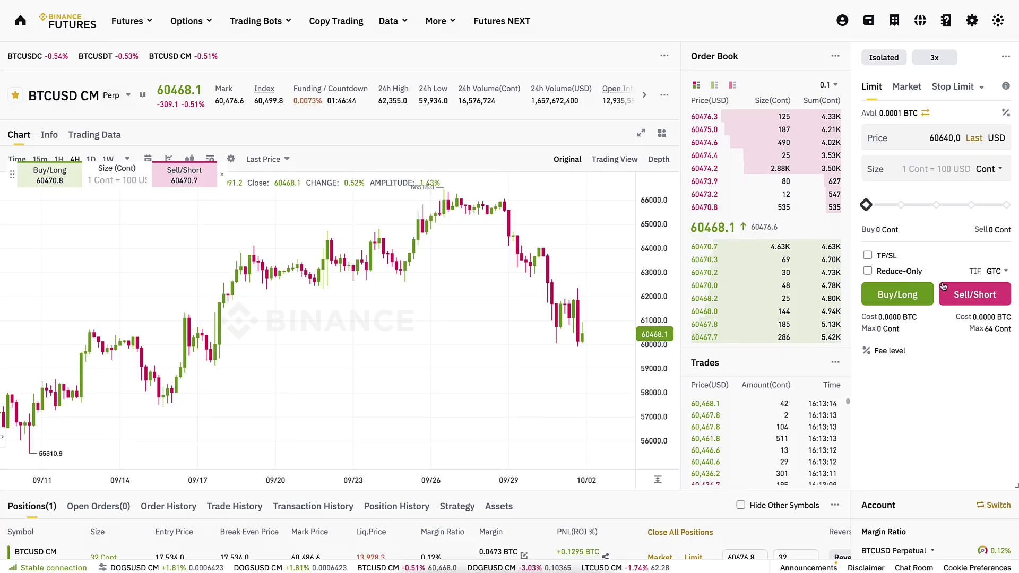
scroll(943, 287, down, 2)
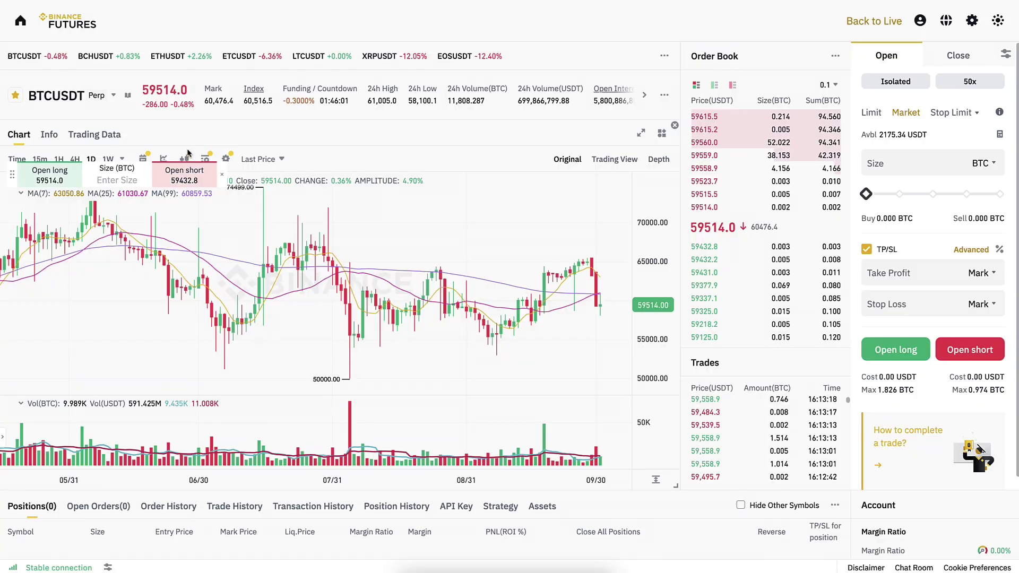
Switch the BTCUSDT chart to Line style, then to Area style
click(185, 157)
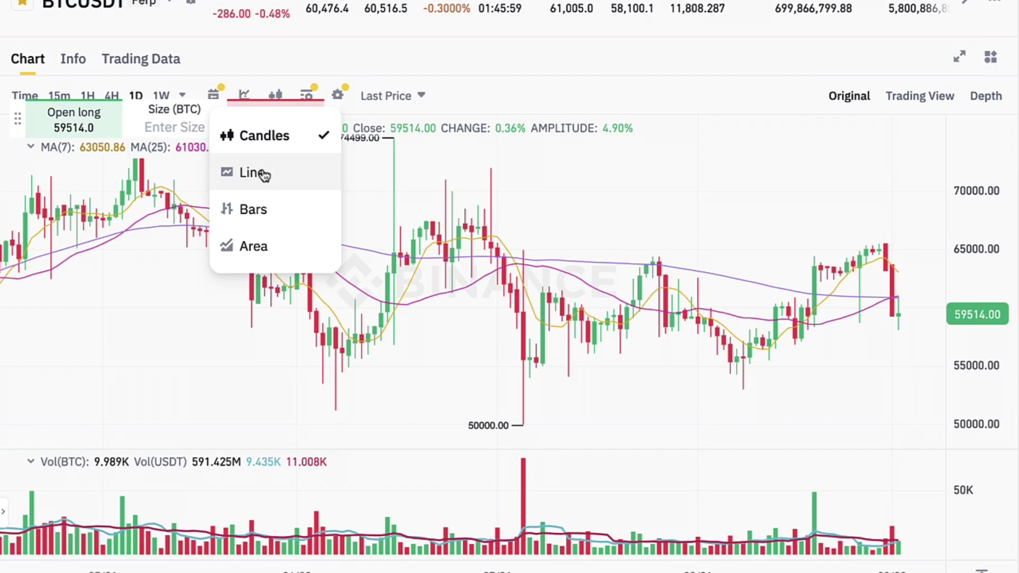
click(292, 171)
click(273, 96)
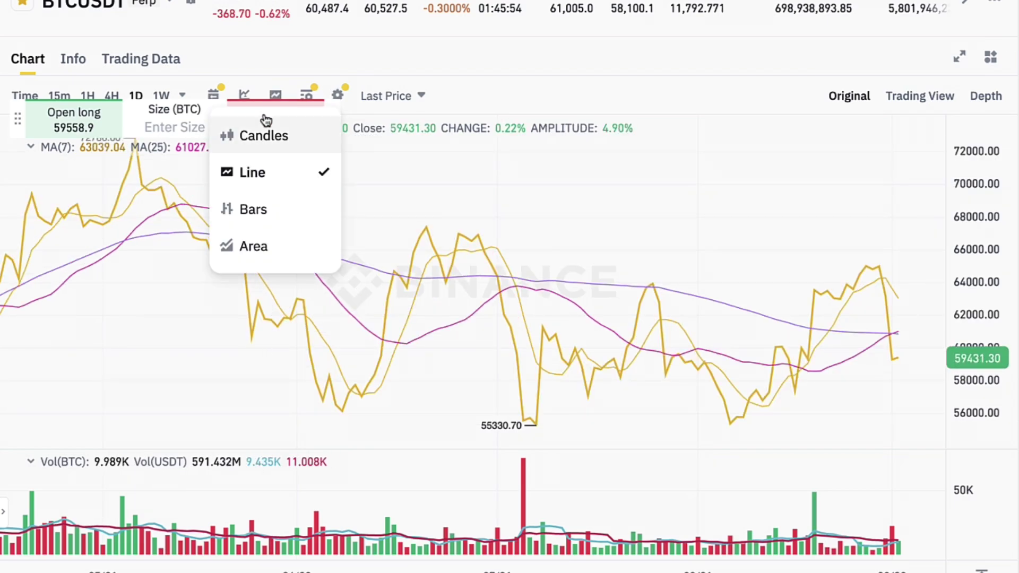
click(260, 245)
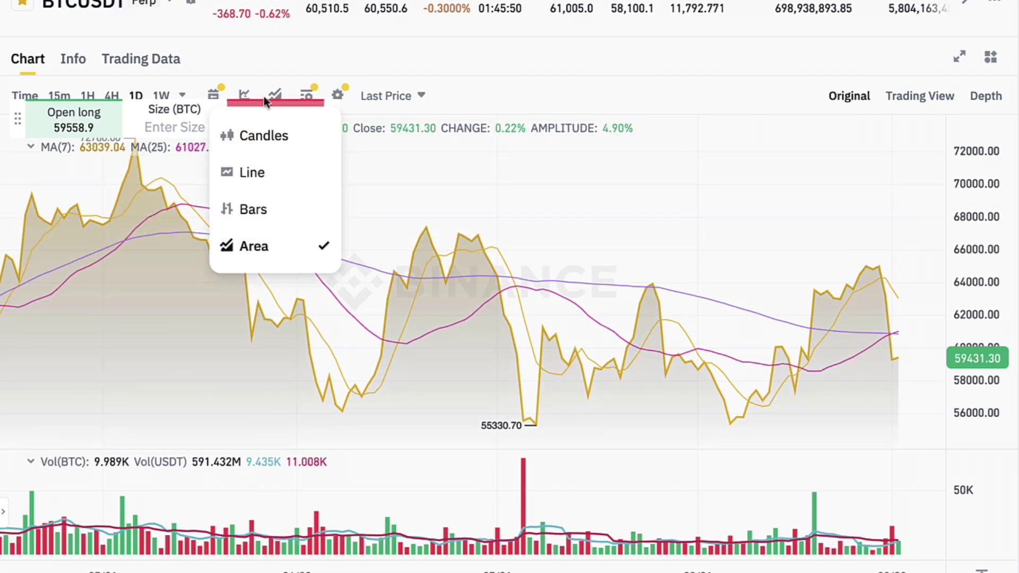
Return the chart to candlesticks and open the Main Indicator settings
click(259, 136)
click(276, 95)
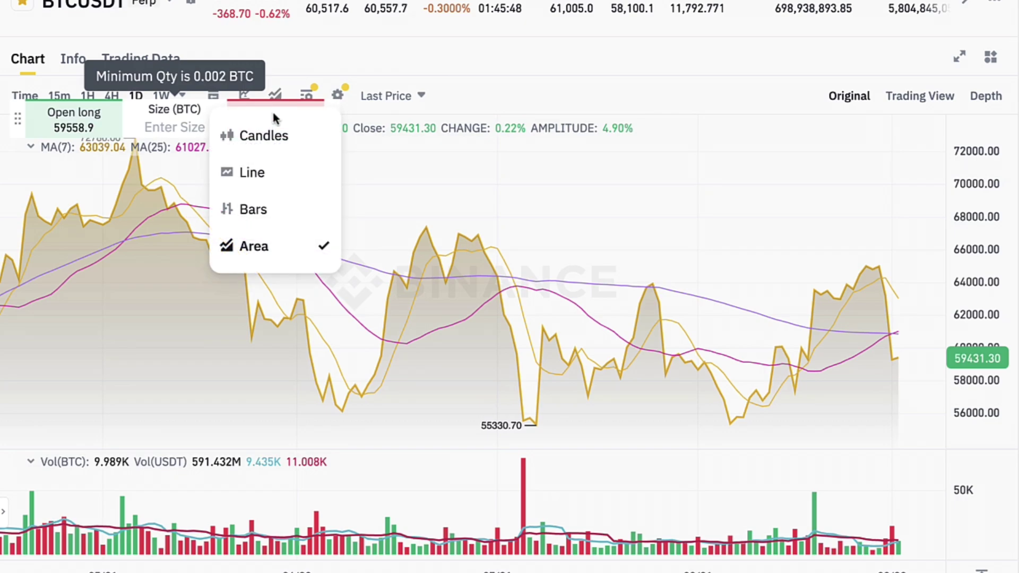
click(271, 134)
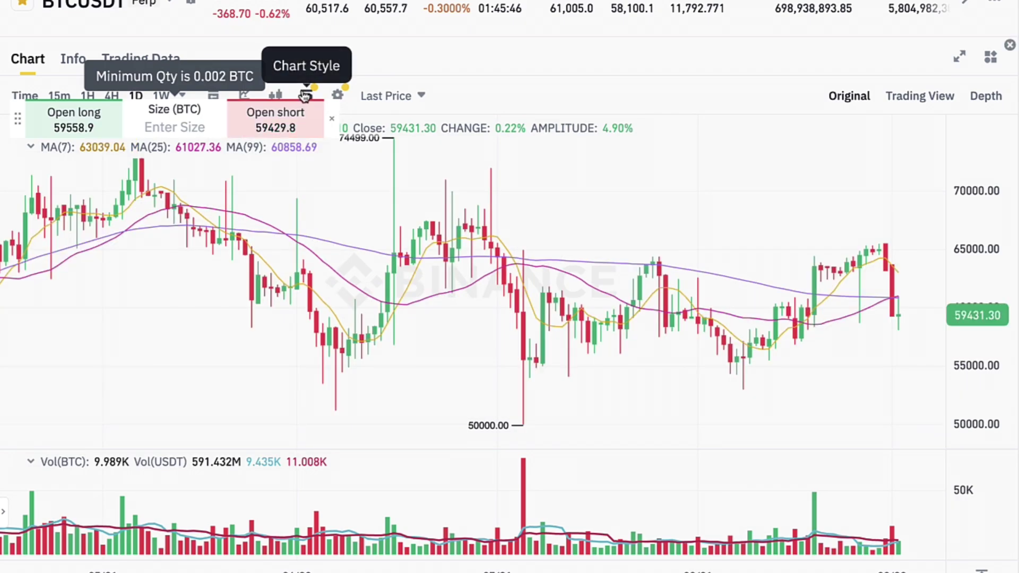
click(337, 95)
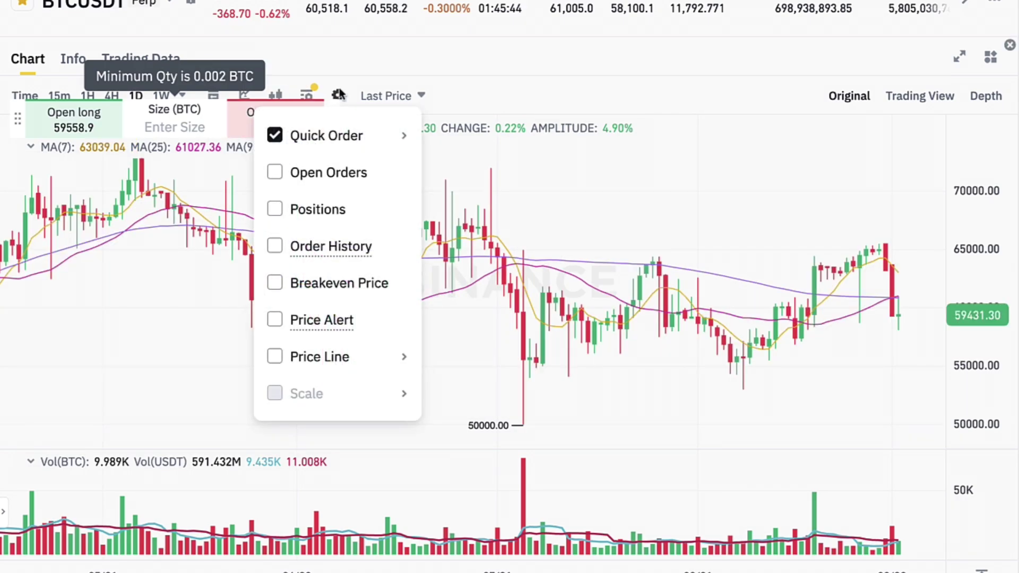
click(242, 97)
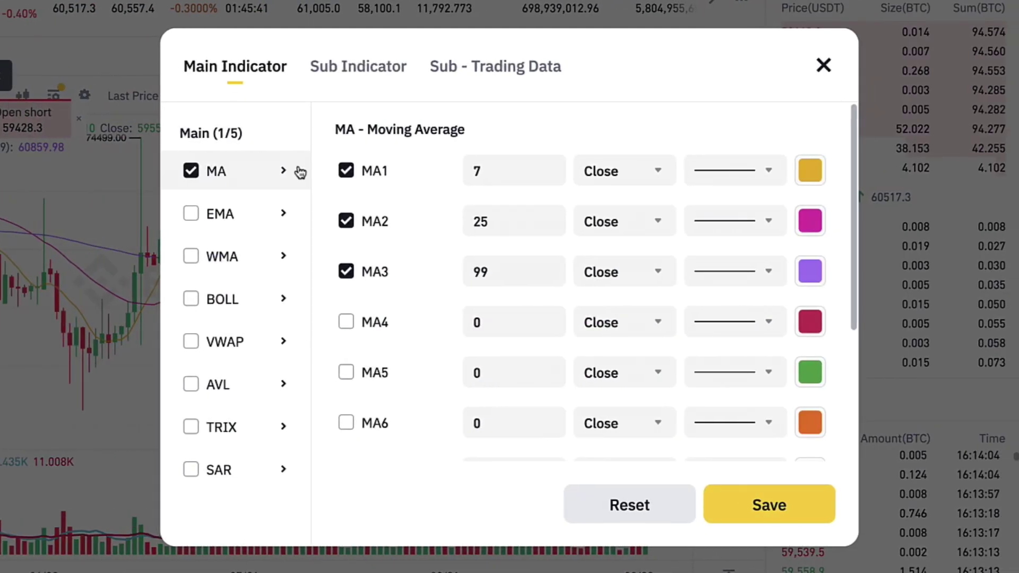
Keep only MA(7), add EMA 7/25/99 and Bollinger Bands (20, 2), and save
click(347, 272)
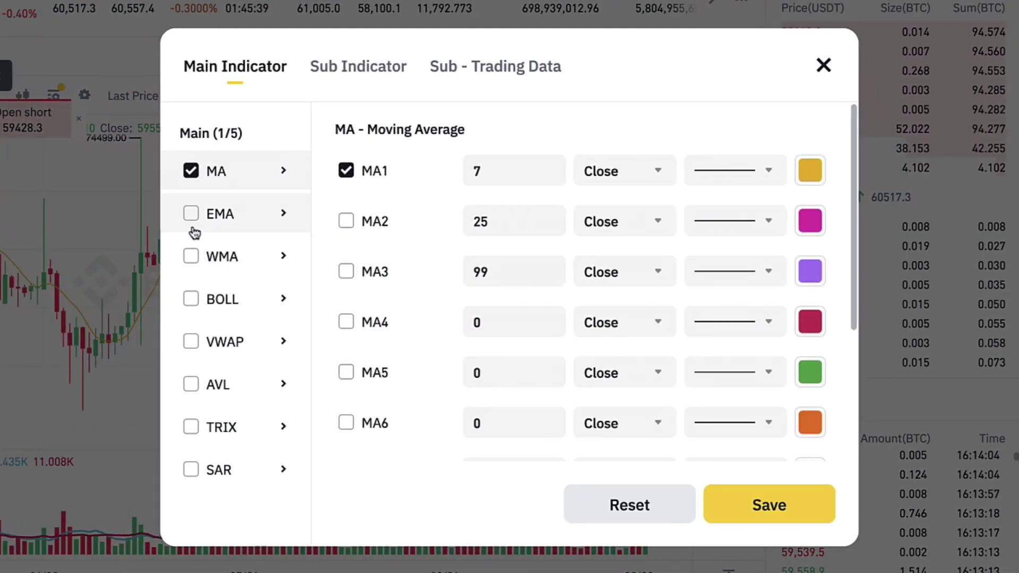
click(190, 212)
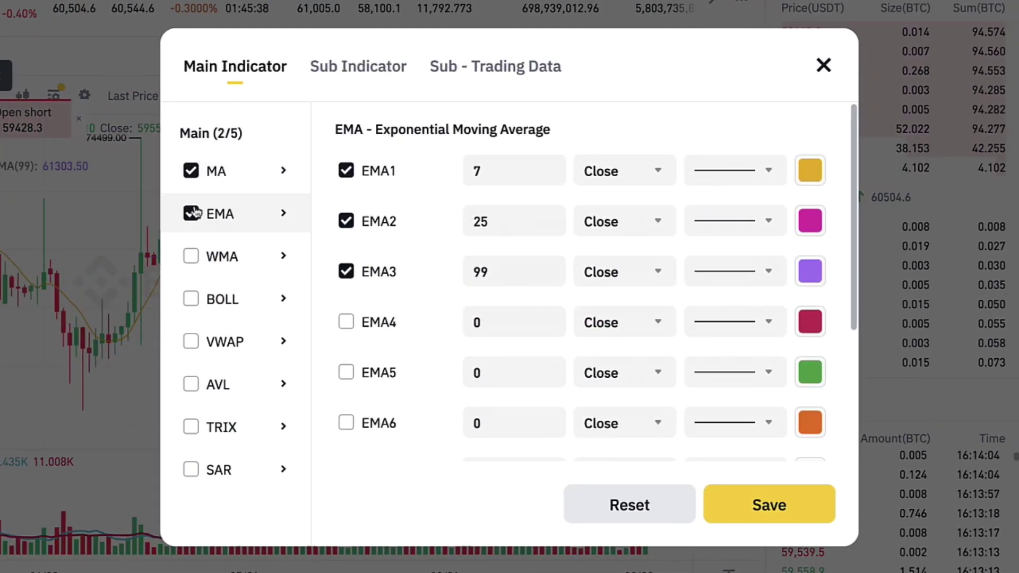
click(192, 298)
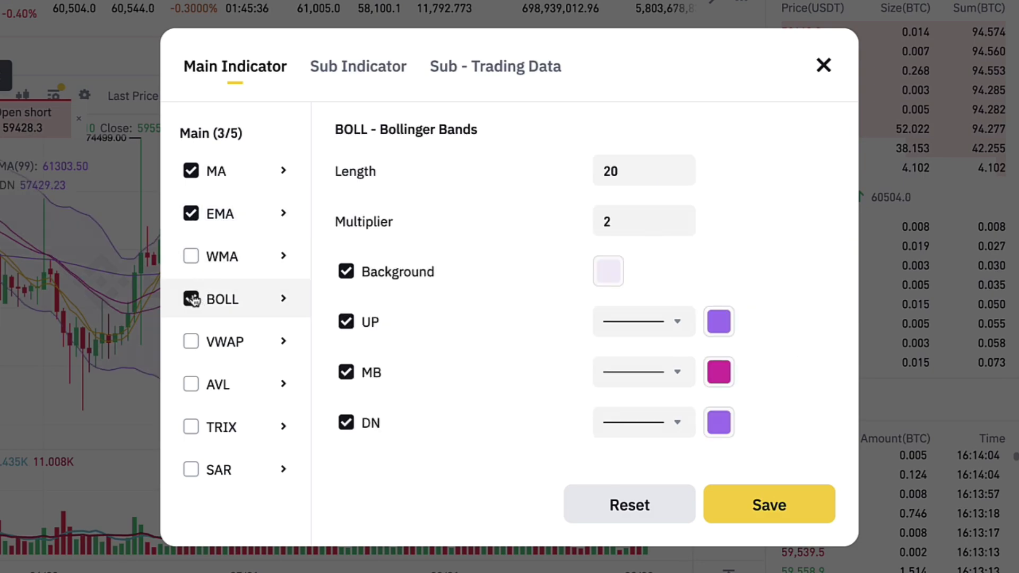
click(719, 511)
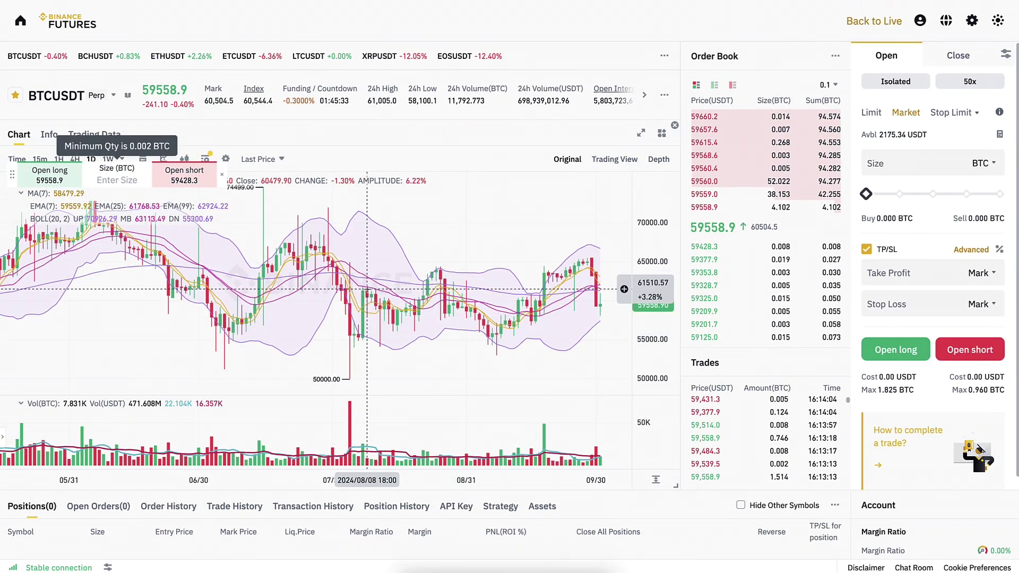
scroll(358, 275, down, 6)
scroll(367, 289, down, 3)
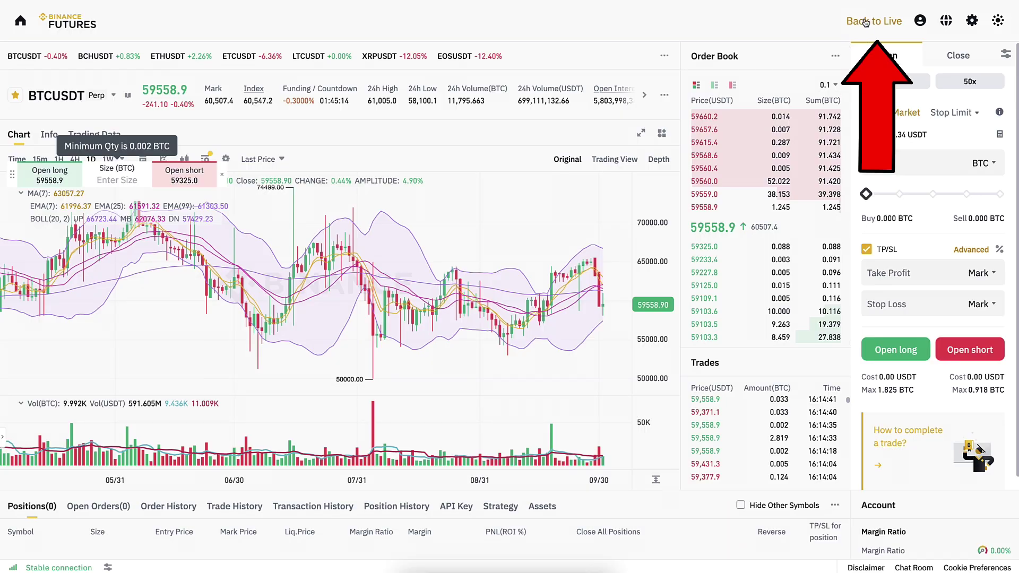
Switch to live trading and view the 4,236 USDT 5x isolated BTCUSDT long
click(866, 21)
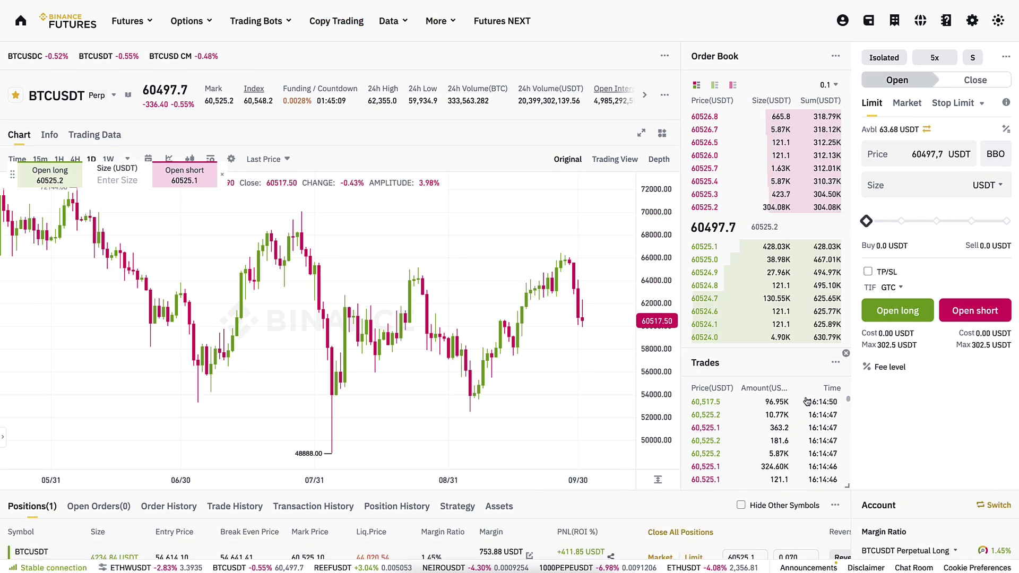
scroll(807, 401, down, 2)
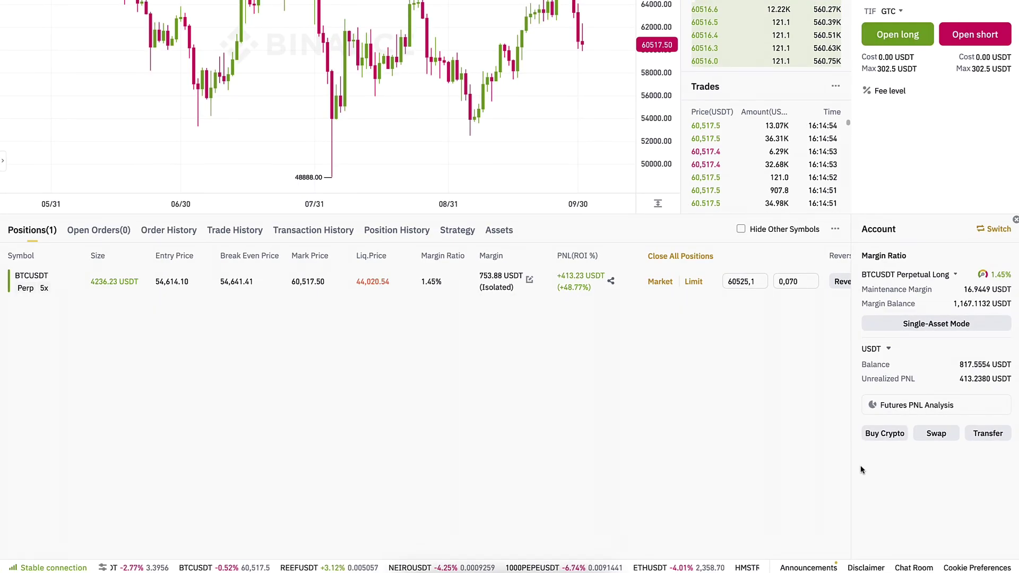
scroll(835, 442, up, 4)
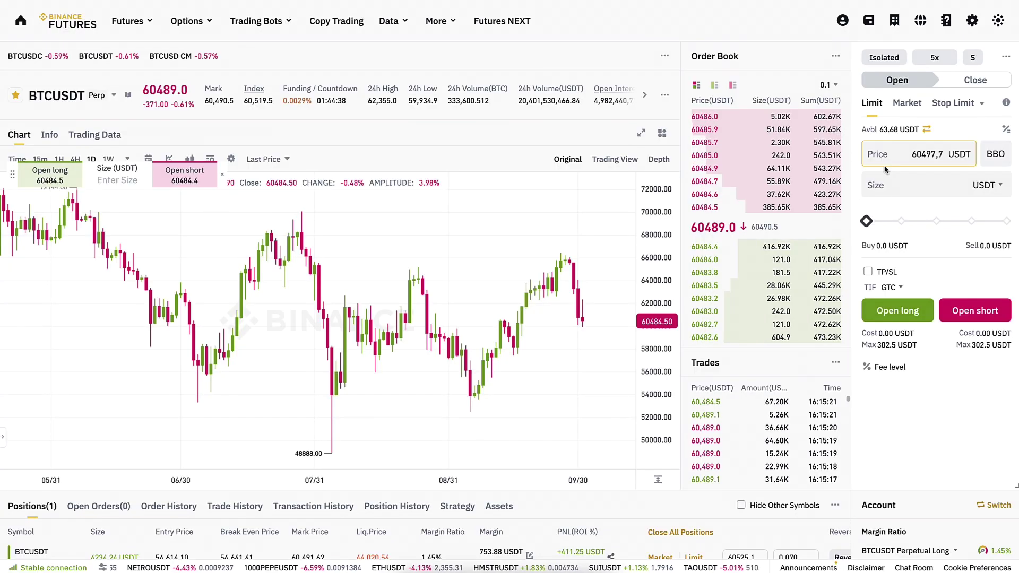
Inspect the BTCUSDT leverage options and keep leverage at 5x
click(943, 52)
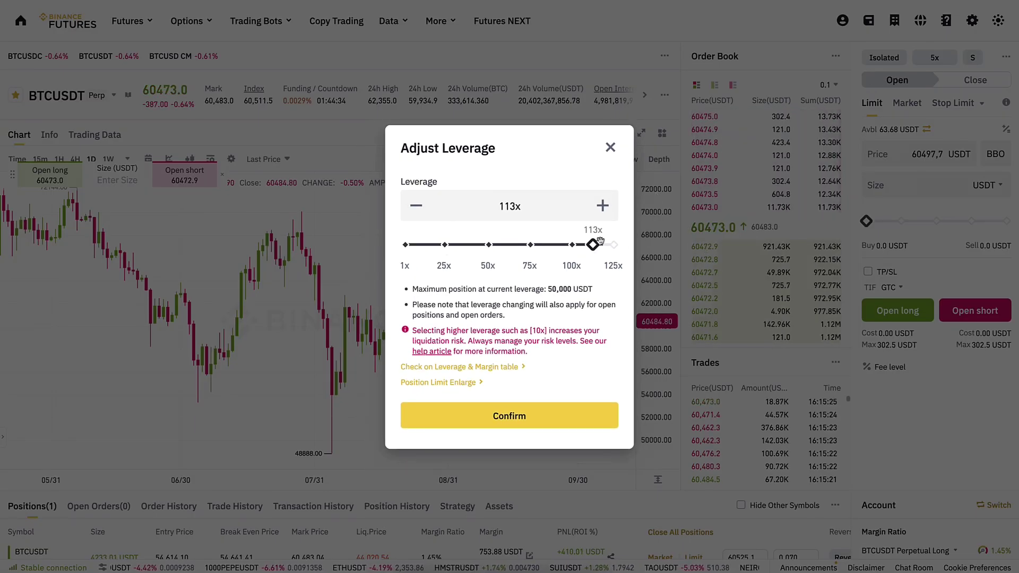
click(611, 149)
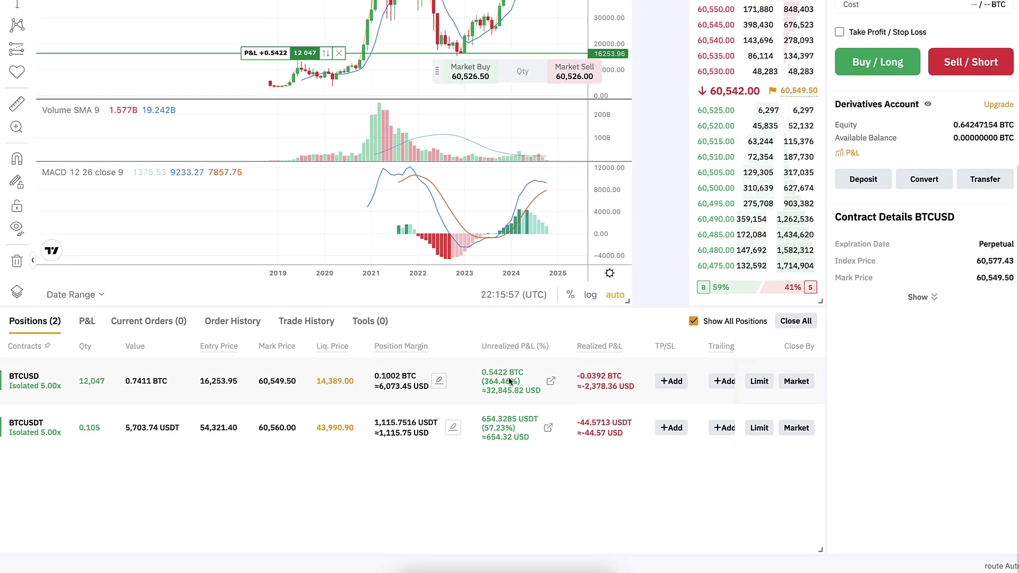
Read the Unrealized P&L tooltip on the Bybit BTCUSD position
mouse_move(510, 381)
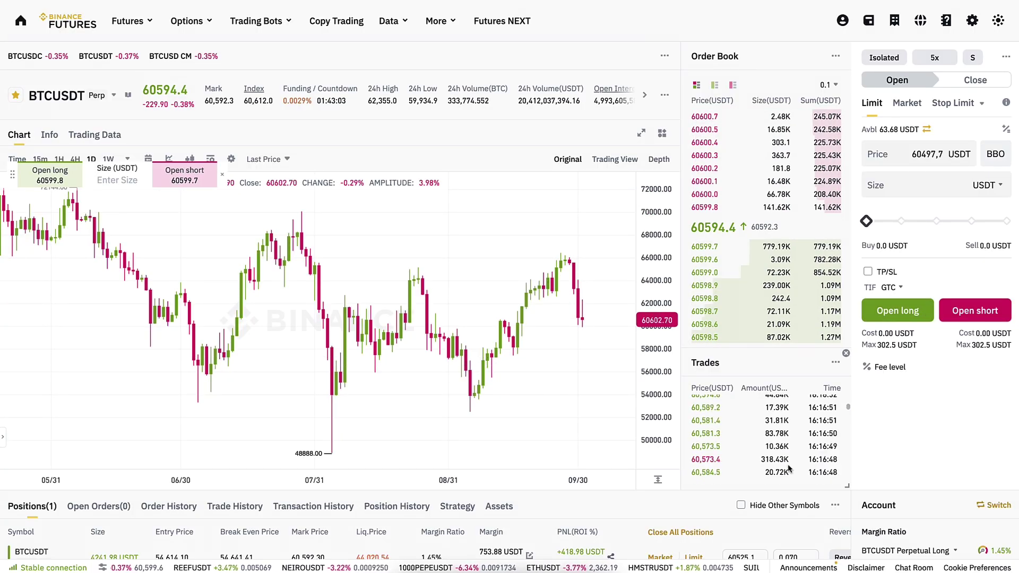
Scroll to the BTCUSDT position in the Positions panel and back up
scroll(802, 520, down, 5)
scroll(750, 485, up, 5)
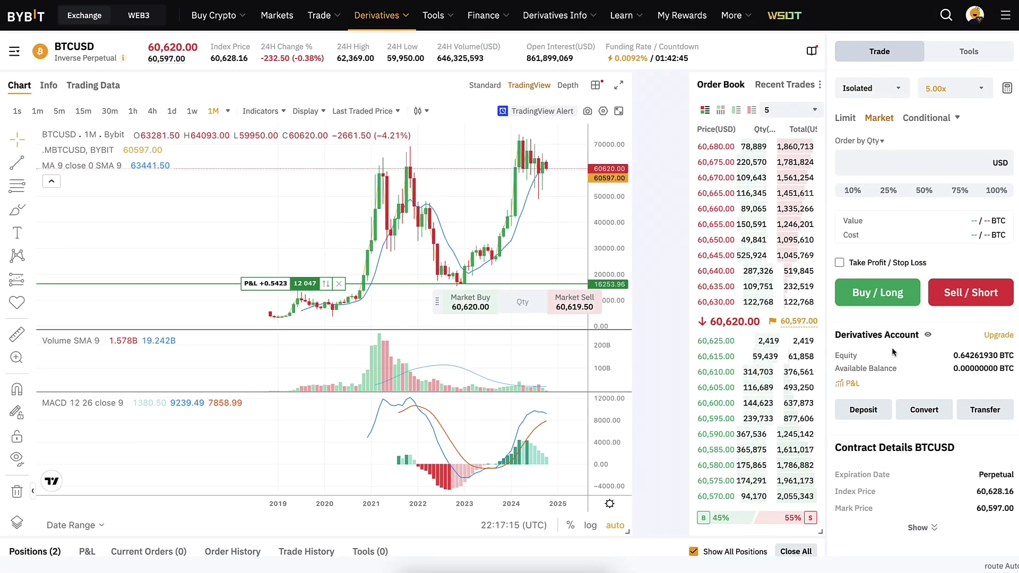
Scroll down the Bybit BTCUSD trading page
scroll(893, 352, down, 5)
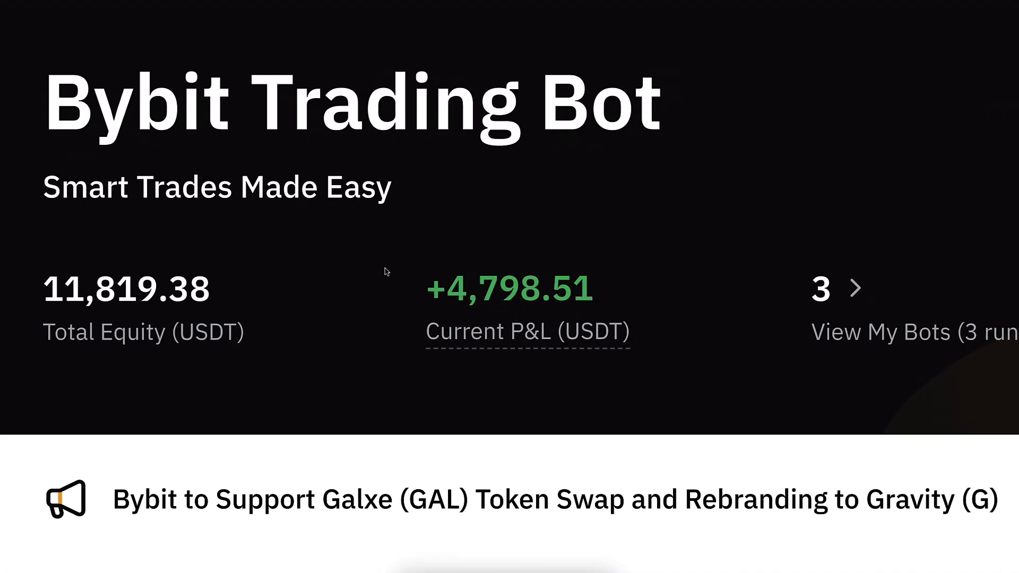
Highlight the +4,798.51 USDT Current P&L value and bring up the Derivatives menu
drag(460, 283, 657, 323)
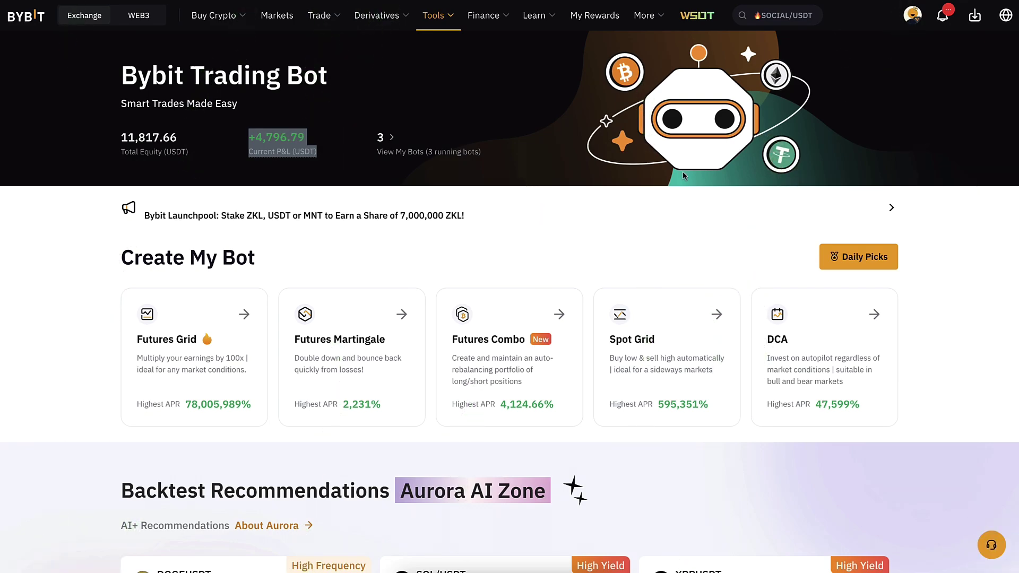
mouse_move(377, 15)
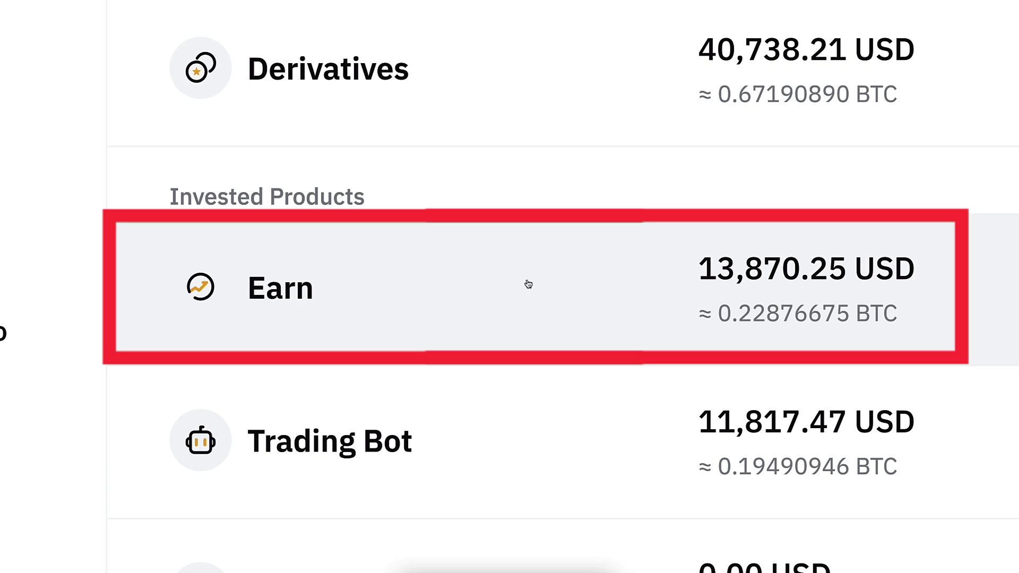
Scroll the Assets Overview sidebar to review the Derivatives, Earn and Trading Bot balances
scroll(98, 357, down, 1)
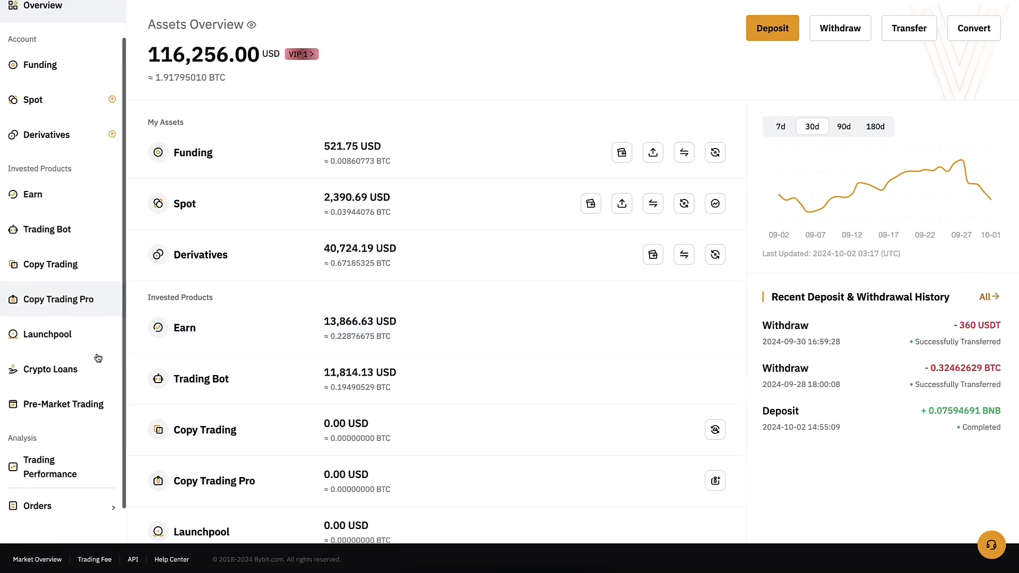
scroll(98, 358, down, 1)
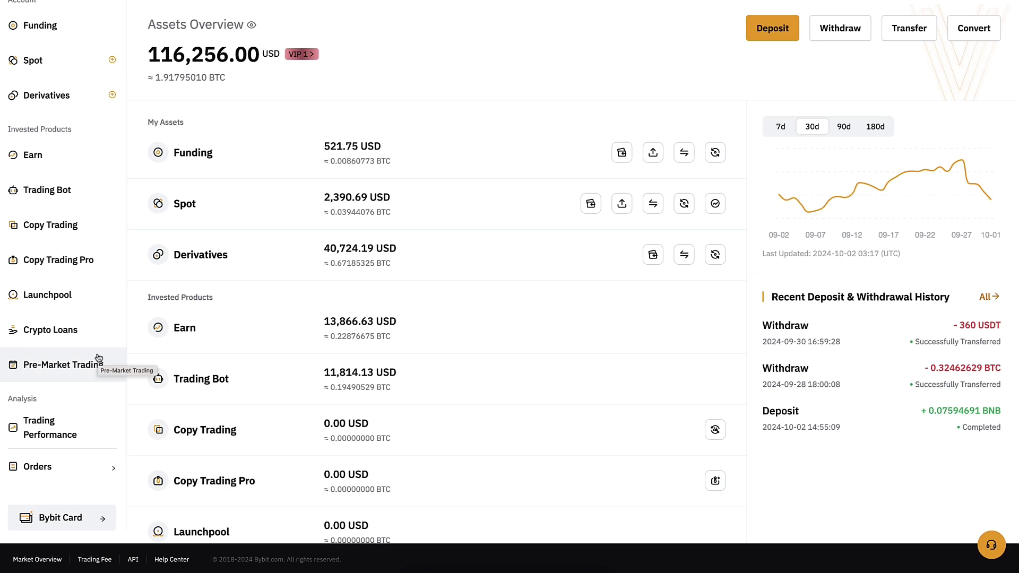